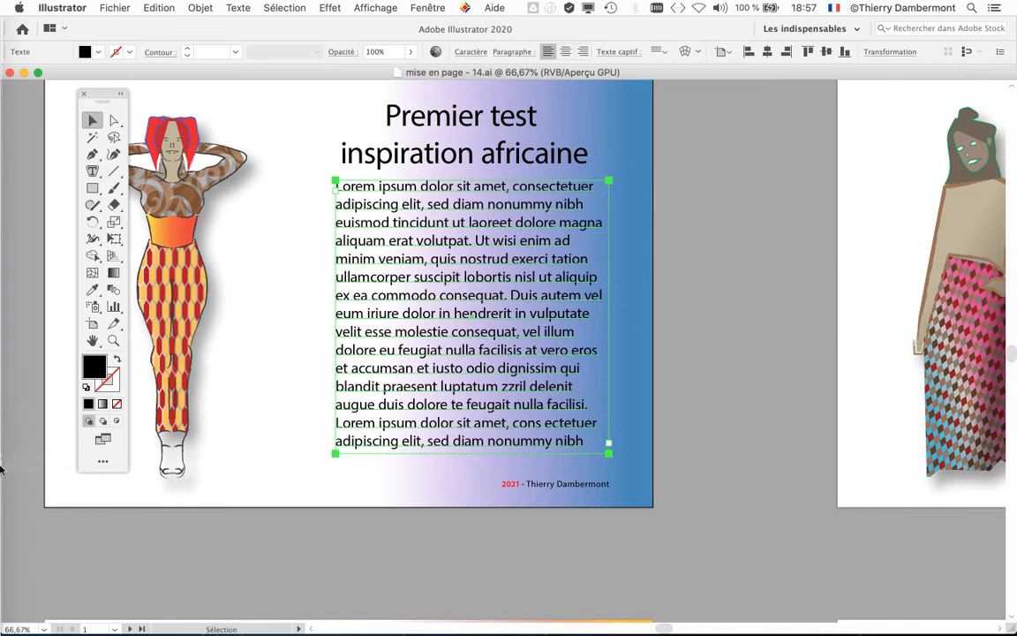
Step: Switch to Firefox, copy the first two paragraphs of the Wikipedia article "Mode (habillement)", and return to Illustrator
{"action": "mouse_move", "coordinate": [22, 474]}
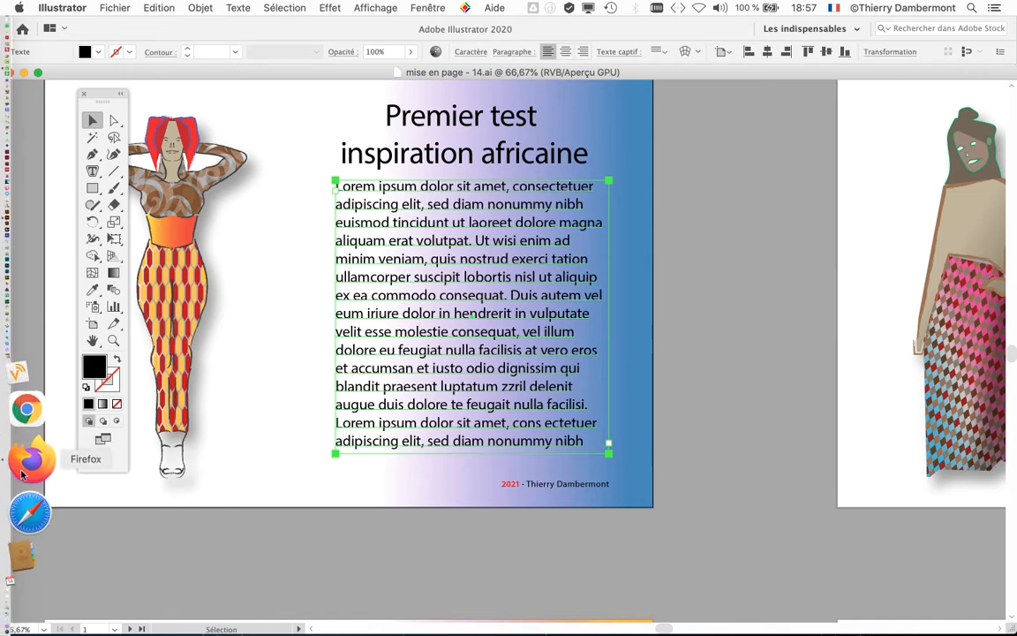
{"action": "left_click", "coordinate": [23, 475]}
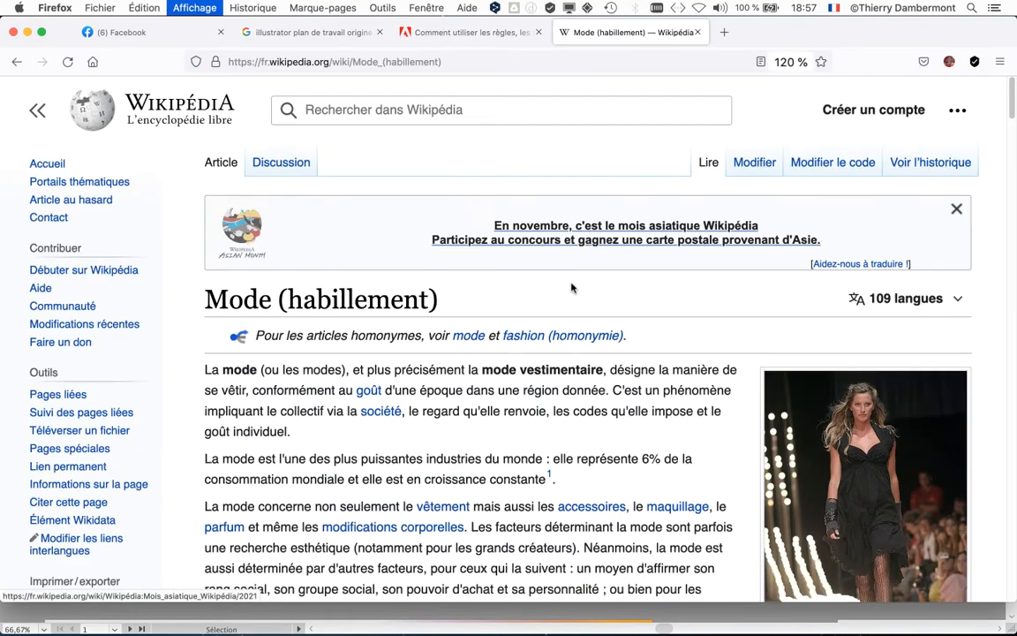
{"action": "left_click_drag", "start_coordinate": [191, 345], "coordinate": [425, 432]}
{"action": "key", "text": "super+c"}
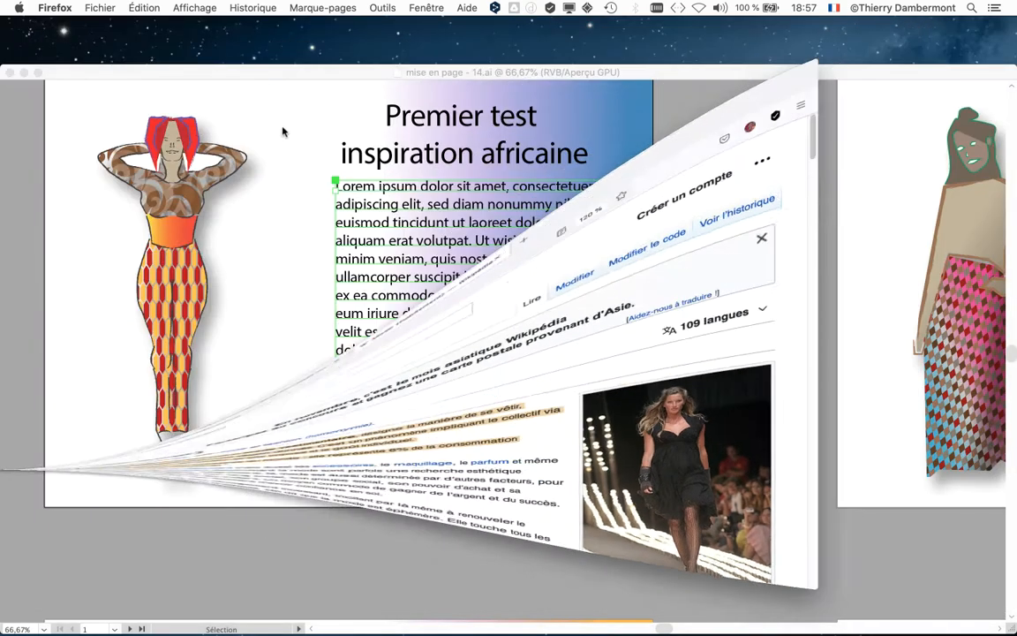
{"action": "left_click", "coordinate": [27, 32]}
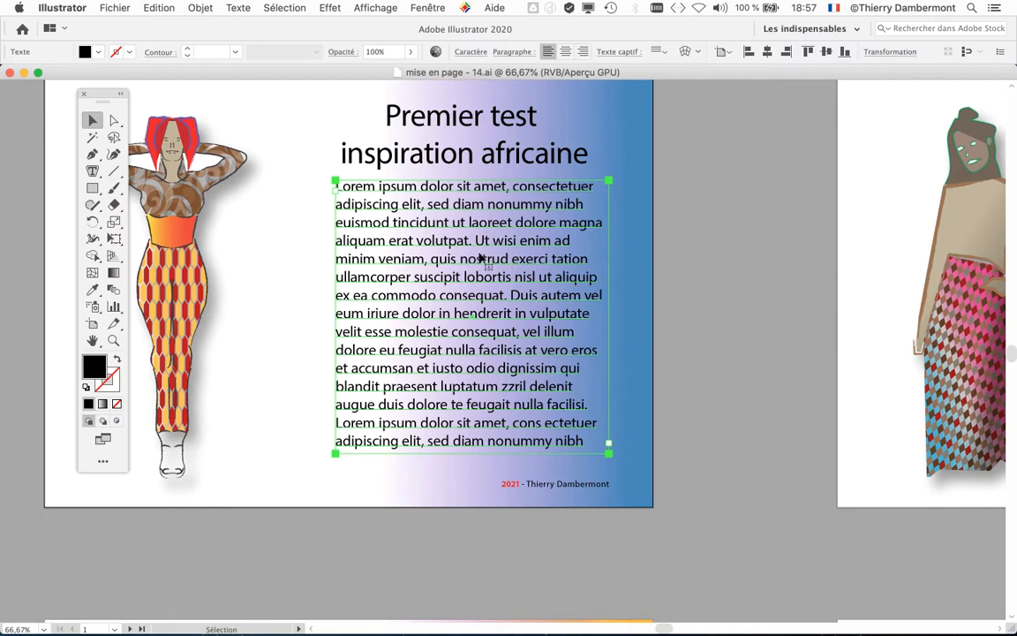
Step: Replace all the Lorem ipsum text in the frame below the title with the copied paragraphs about fashion
{"action": "key", "text": "a"}
{"action": "left_click", "coordinate": [403, 250]}
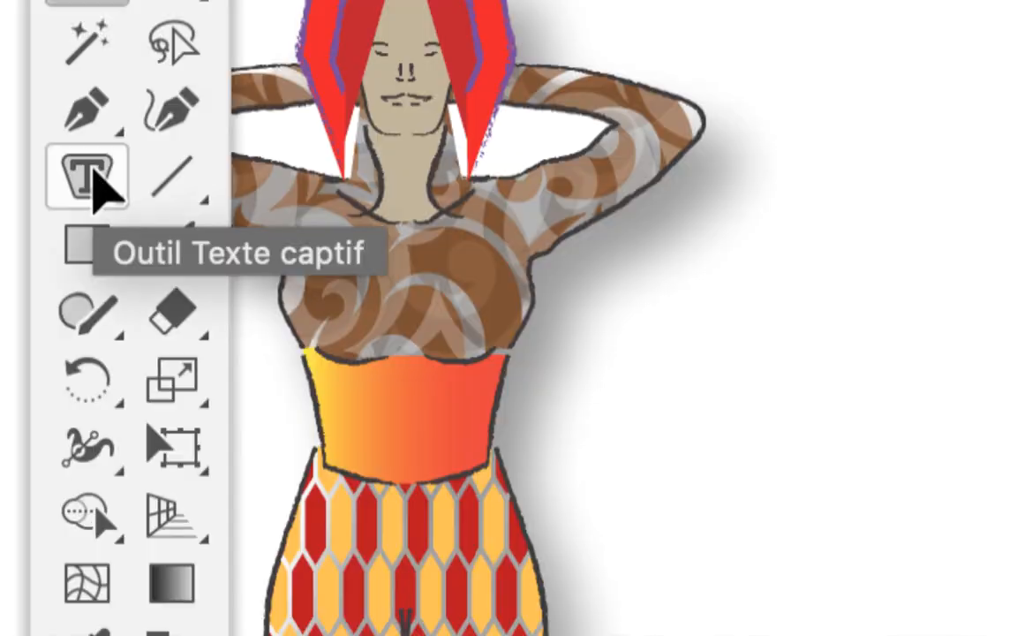
{"action": "left_click_drag", "start_coordinate": [97, 181], "coordinate": [181, 194]}
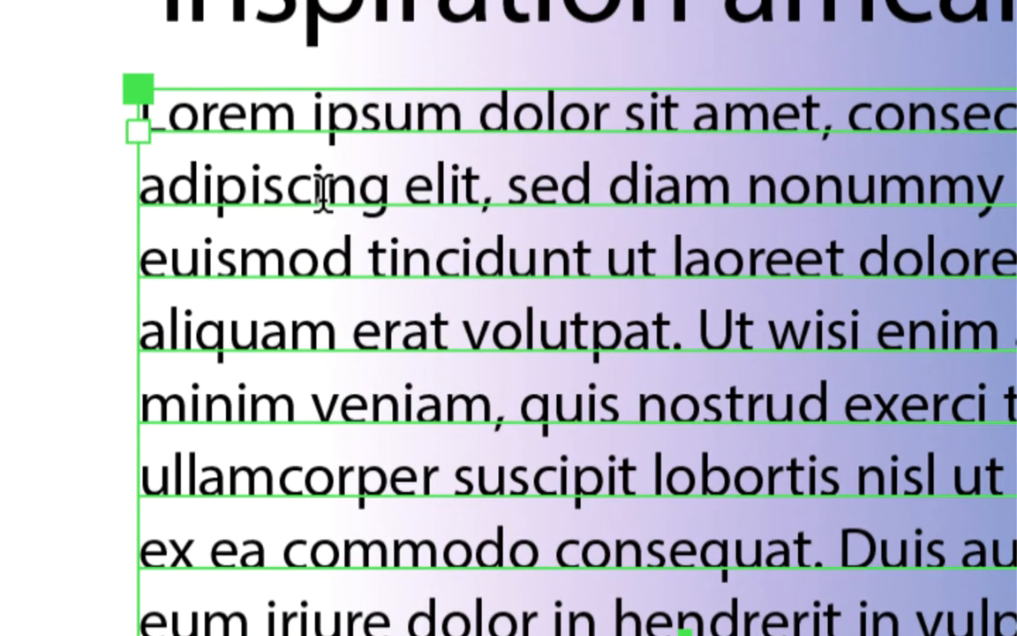
{"action": "left_click", "coordinate": [321, 181]}
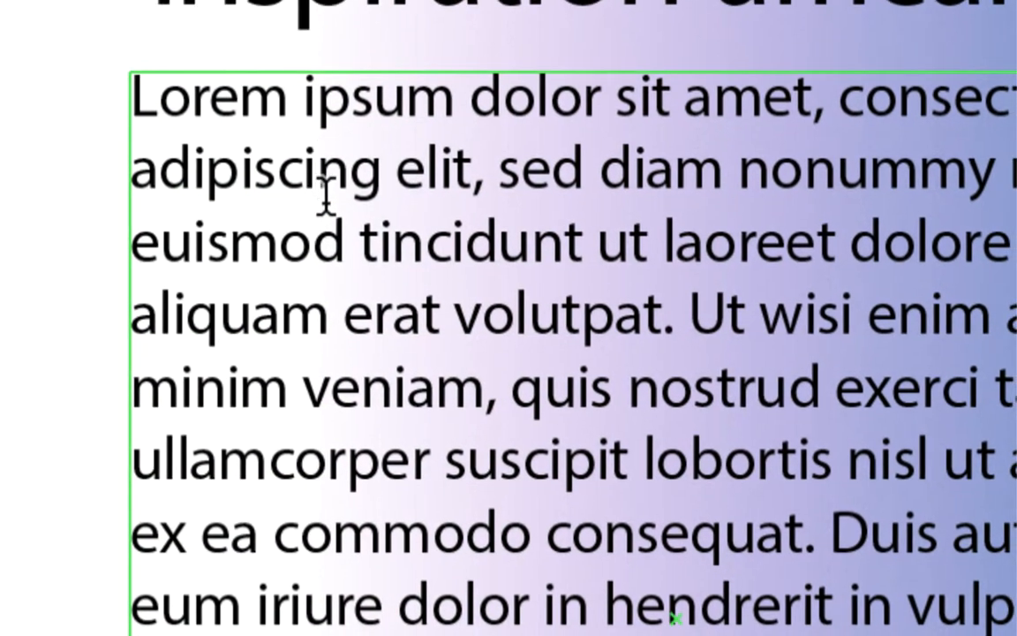
{"action": "key", "text": "ctrl+a"}
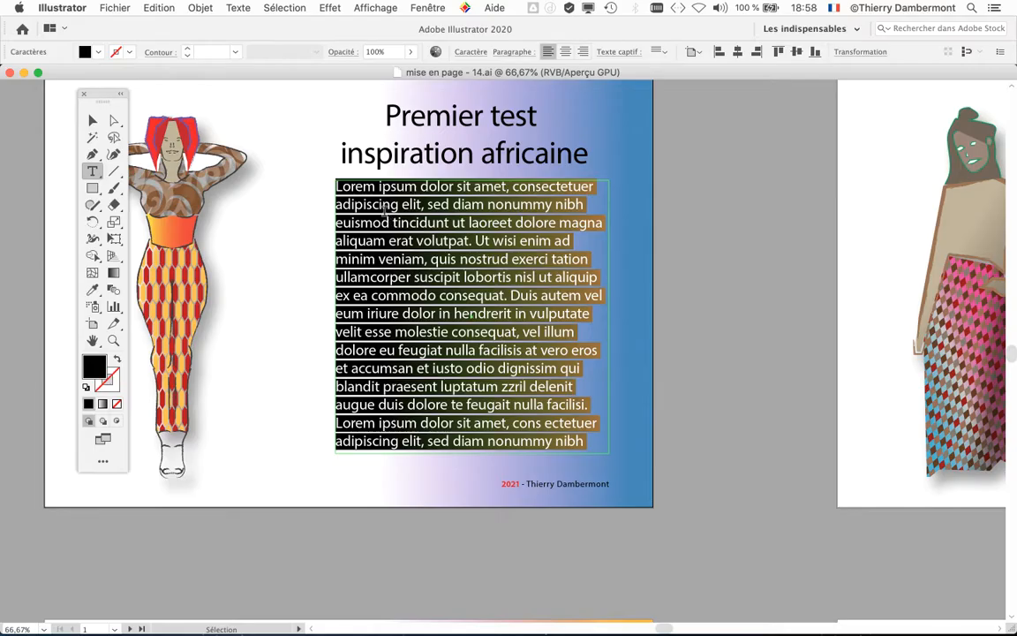
{"action": "left_click", "coordinate": [305, 9]}
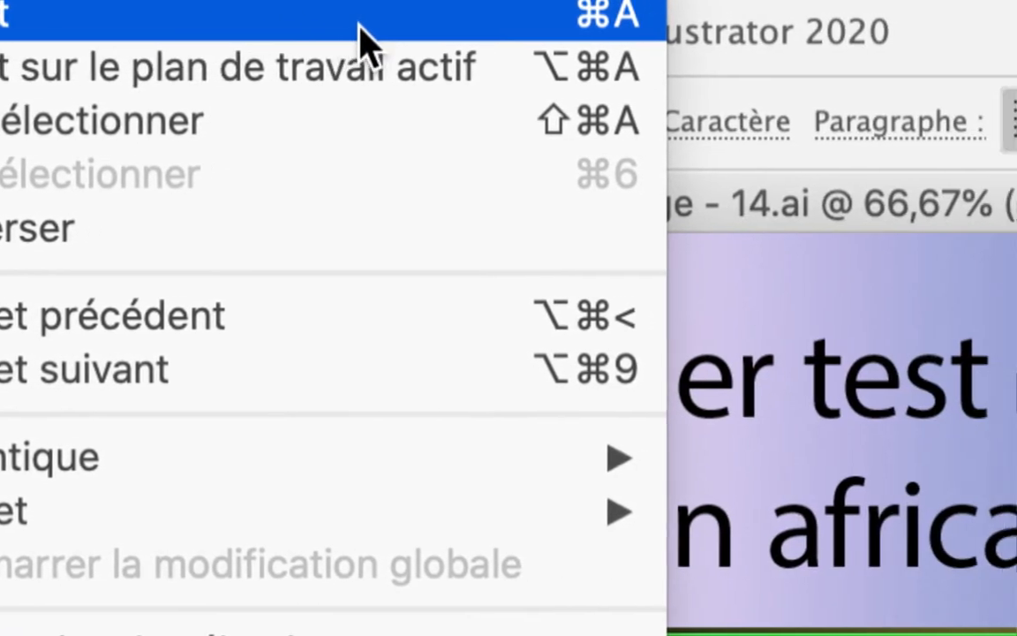
{"action": "left_click", "coordinate": [280, 39]}
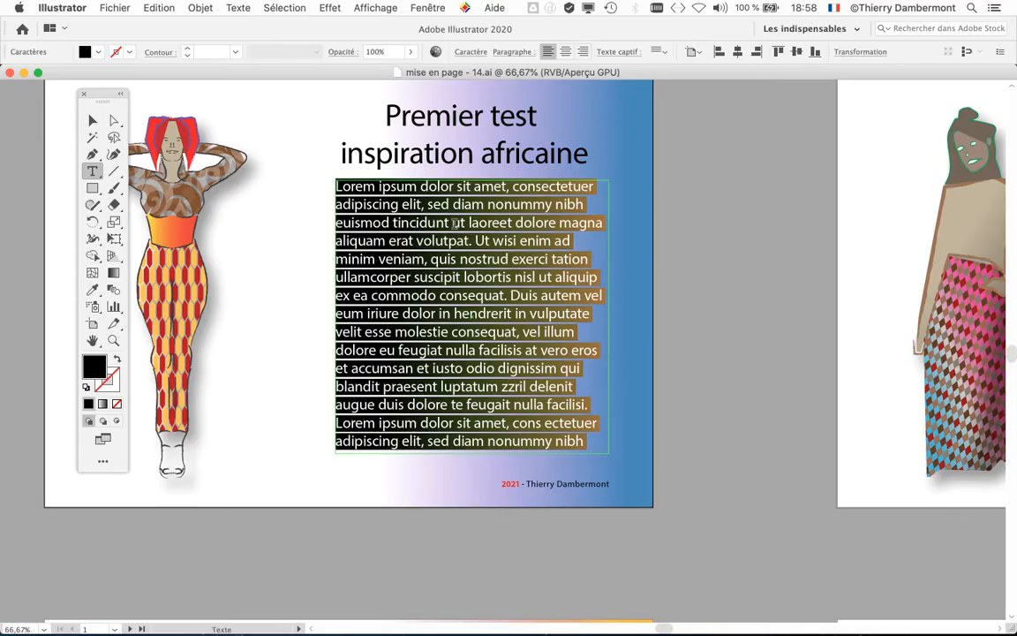
{"action": "key", "text": "BackSpace"}
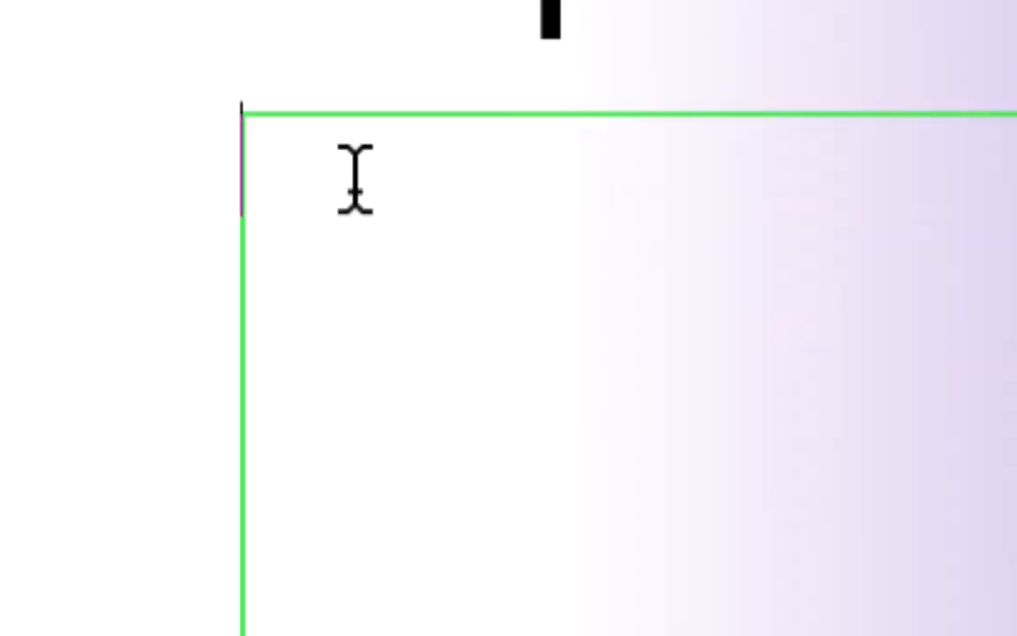
{"action": "key", "text": "super+v"}
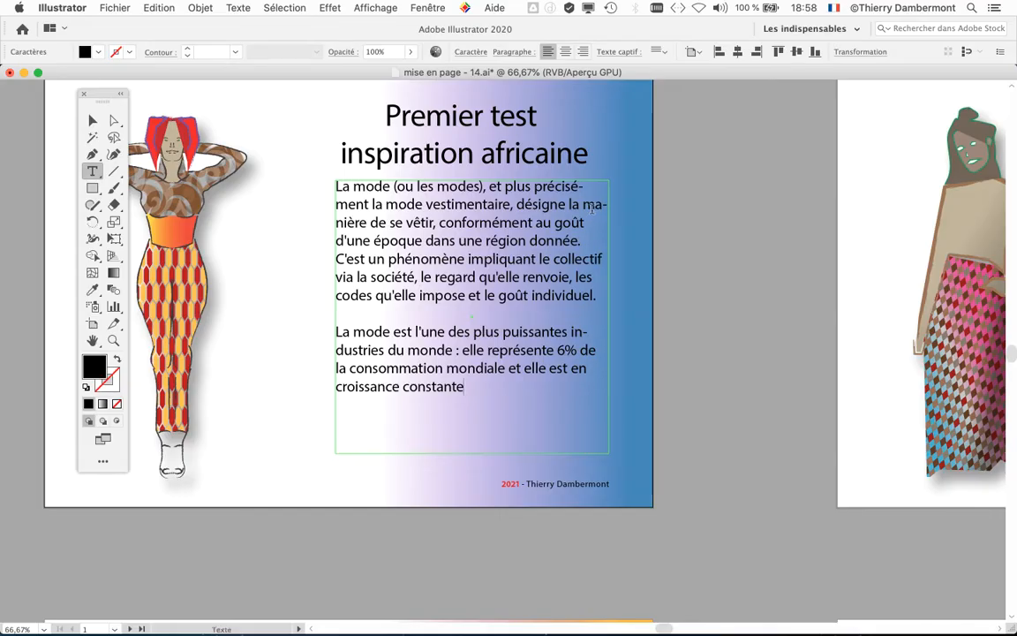
Step: Turn off hyphenation (Césure) for the entire body text, with the preview enabled
{"action": "left_click", "coordinate": [430, 8]}
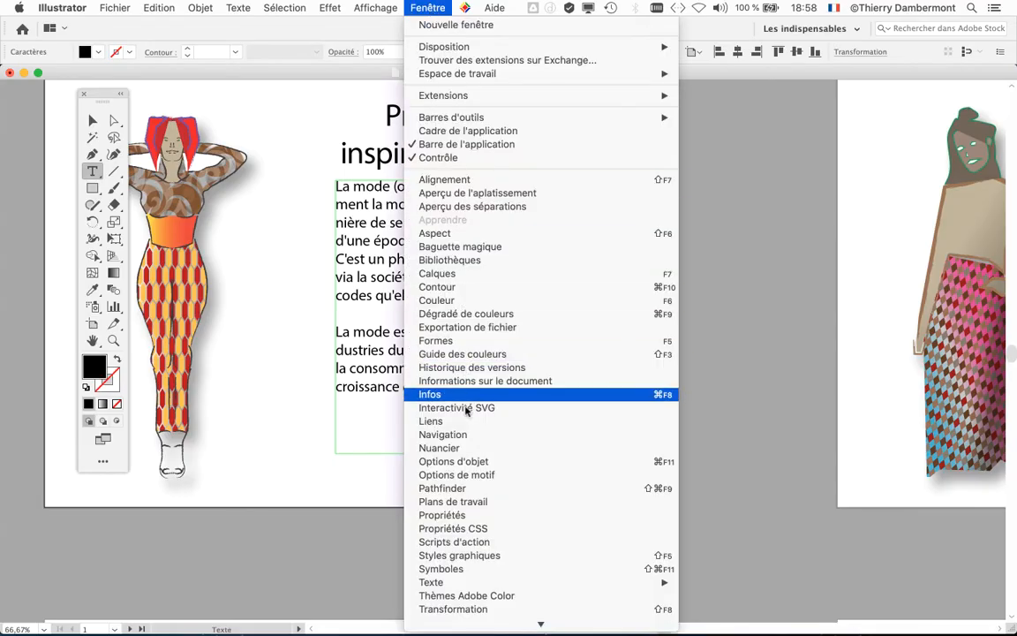
{"action": "mouse_move", "coordinate": [433, 582]}
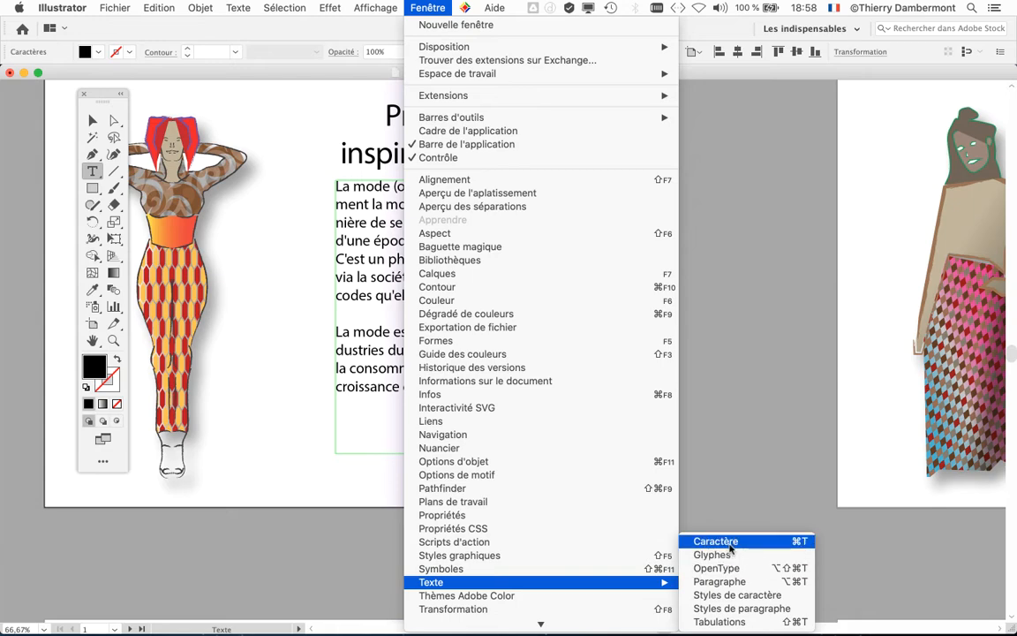
{"action": "left_click", "coordinate": [719, 581]}
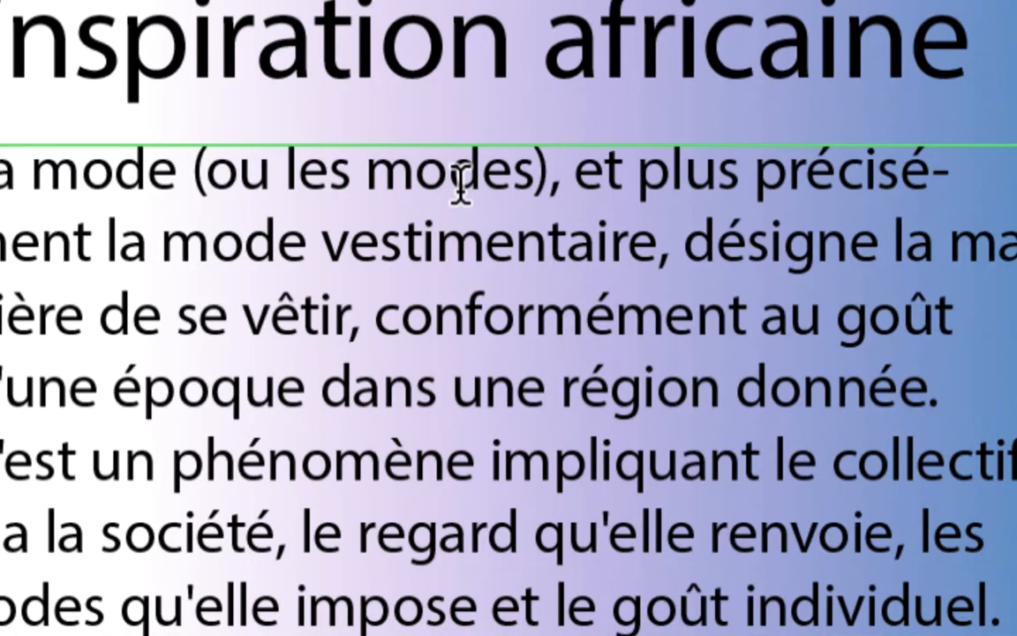
{"action": "key", "text": "ctrl+a"}
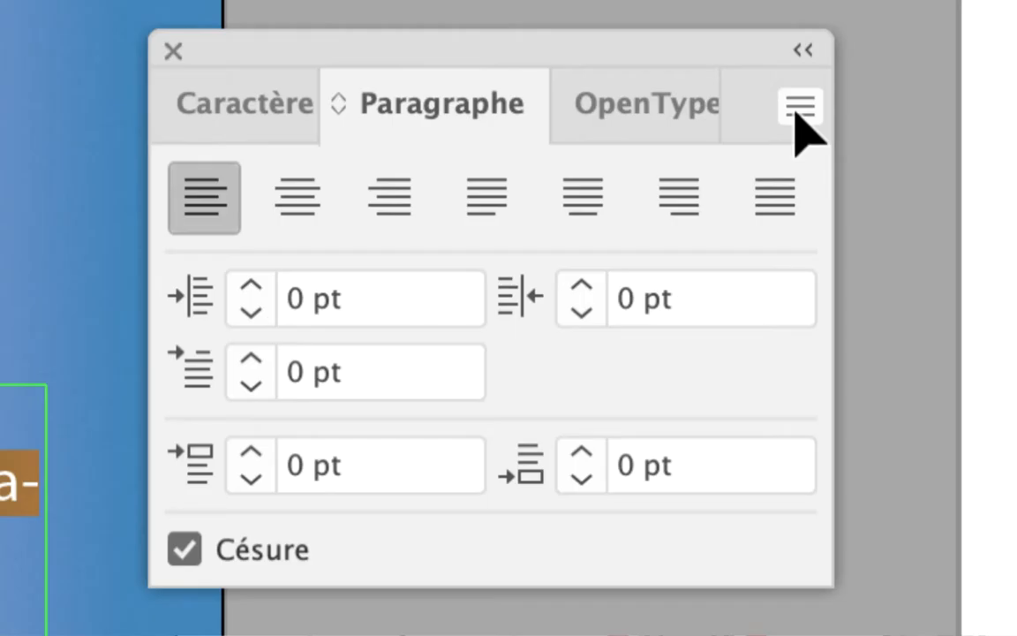
{"action": "left_click", "coordinate": [796, 112]}
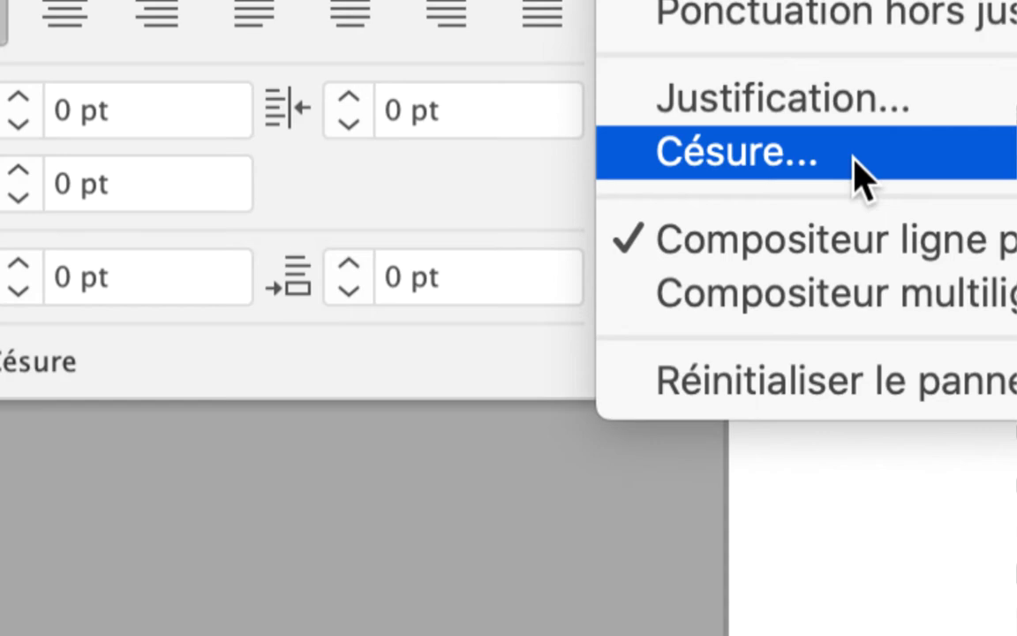
{"action": "left_click", "coordinate": [862, 175]}
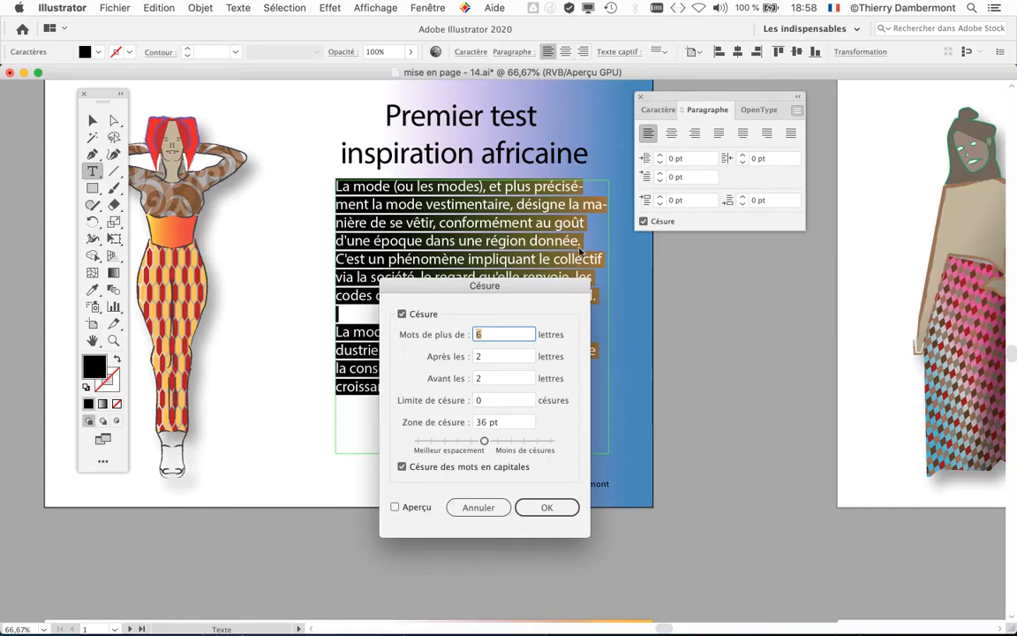
{"action": "left_click_drag", "start_coordinate": [415, 285], "coordinate": [658, 258]}
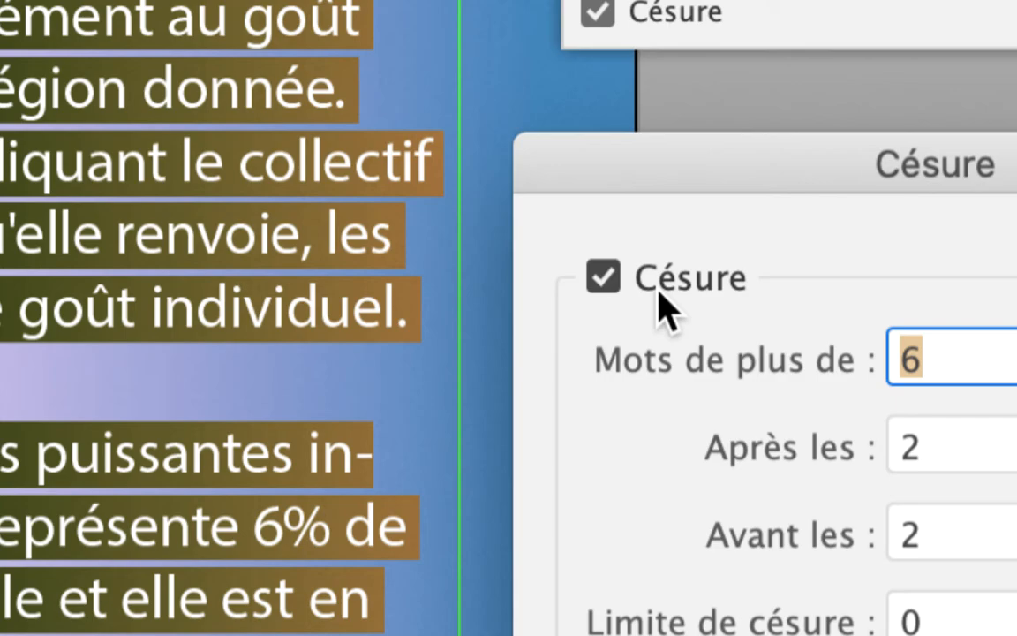
{"action": "left_click", "coordinate": [663, 305]}
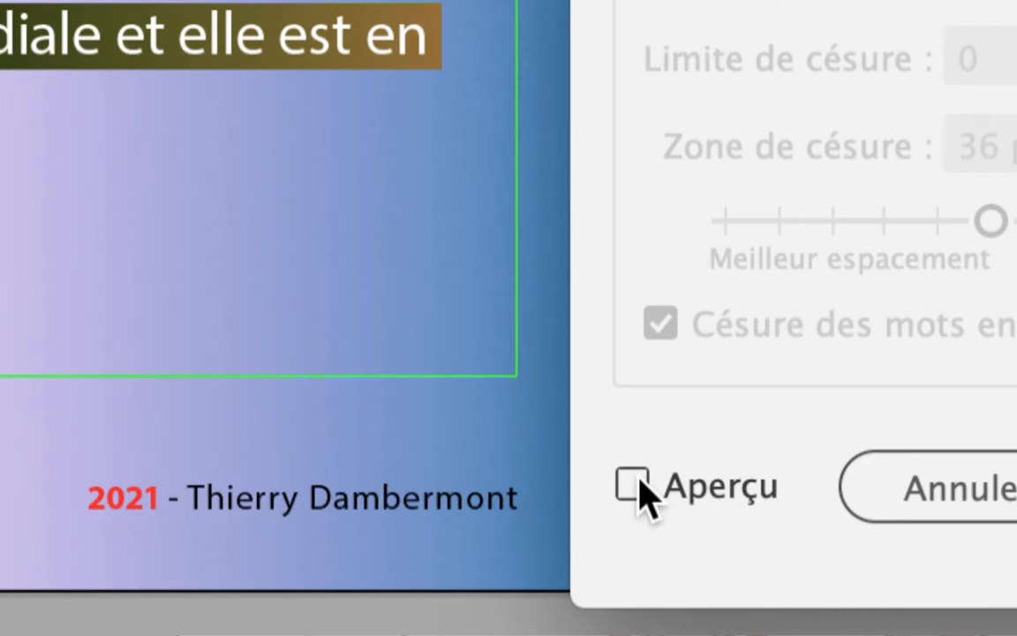
{"action": "left_click", "coordinate": [638, 482]}
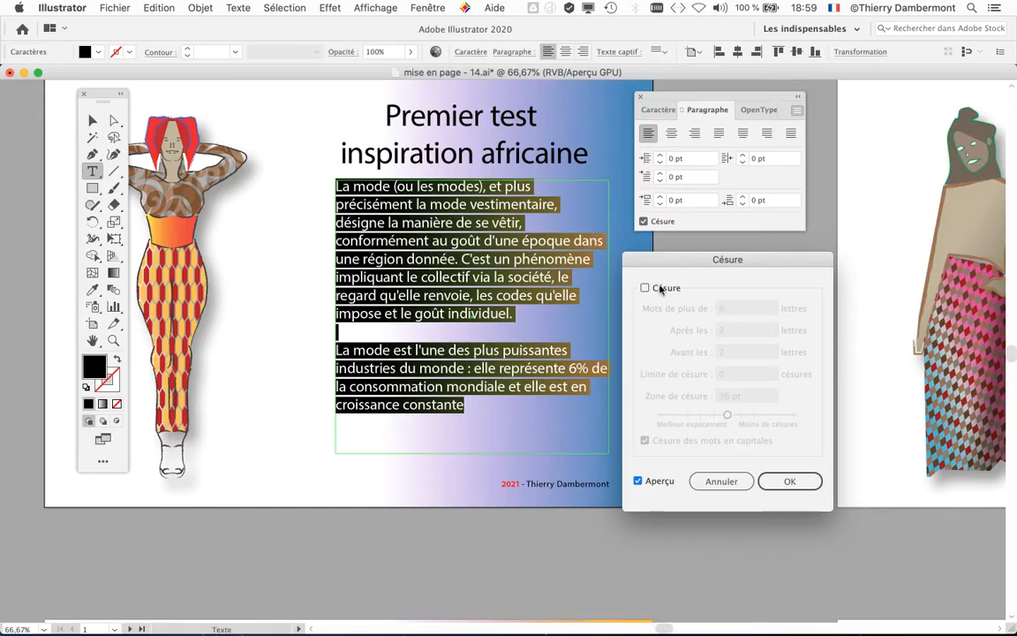
{"action": "left_click", "coordinate": [791, 484]}
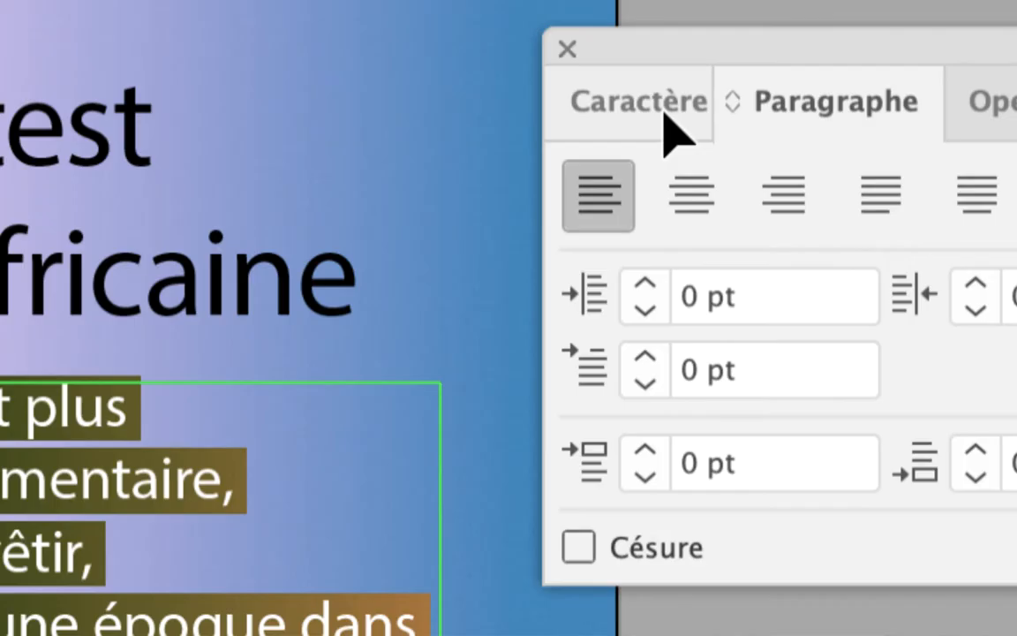
Step: Set the font size of the selected body text to 18 pt
{"action": "left_click", "coordinate": [662, 115]}
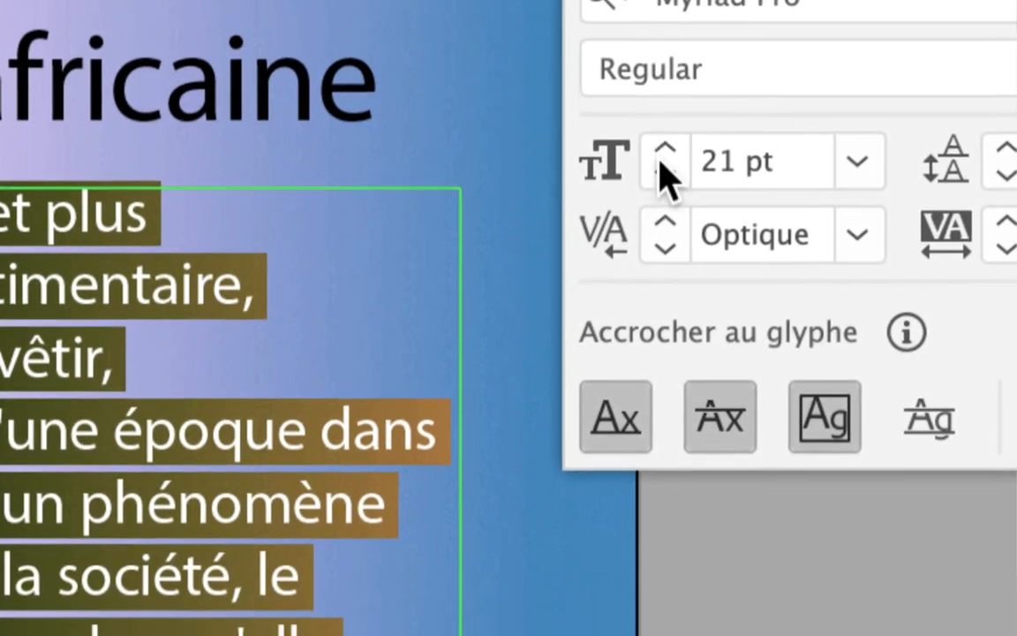
{"action": "left_click", "coordinate": [646, 369]}
{"action": "left_click", "coordinate": [646, 369]}
{"action": "left_click", "coordinate": [665, 161]}
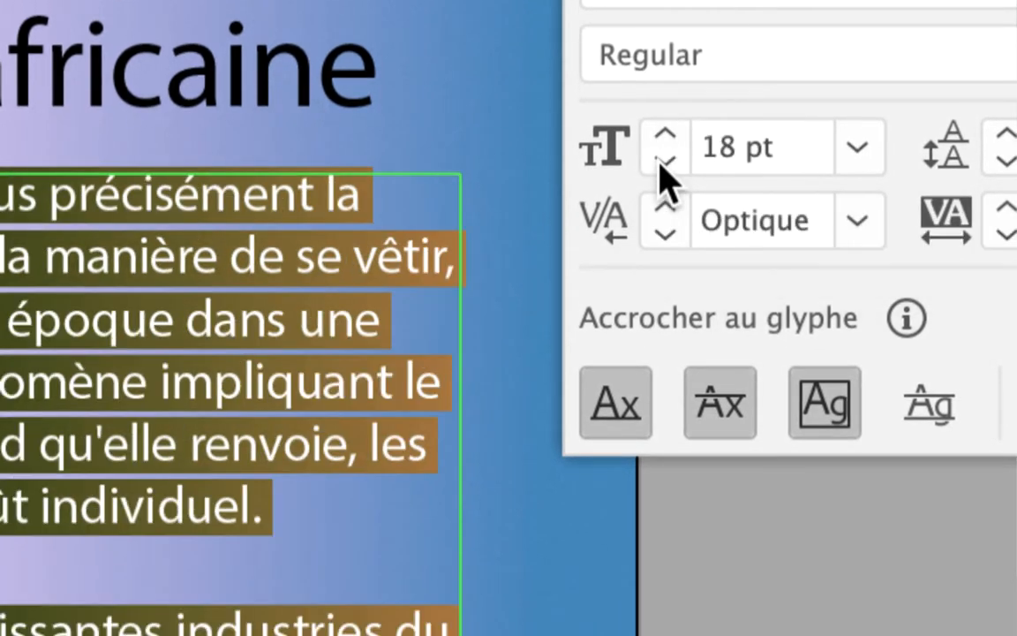
{"action": "left_click", "coordinate": [665, 160]}
{"action": "left_click", "coordinate": [661, 161]}
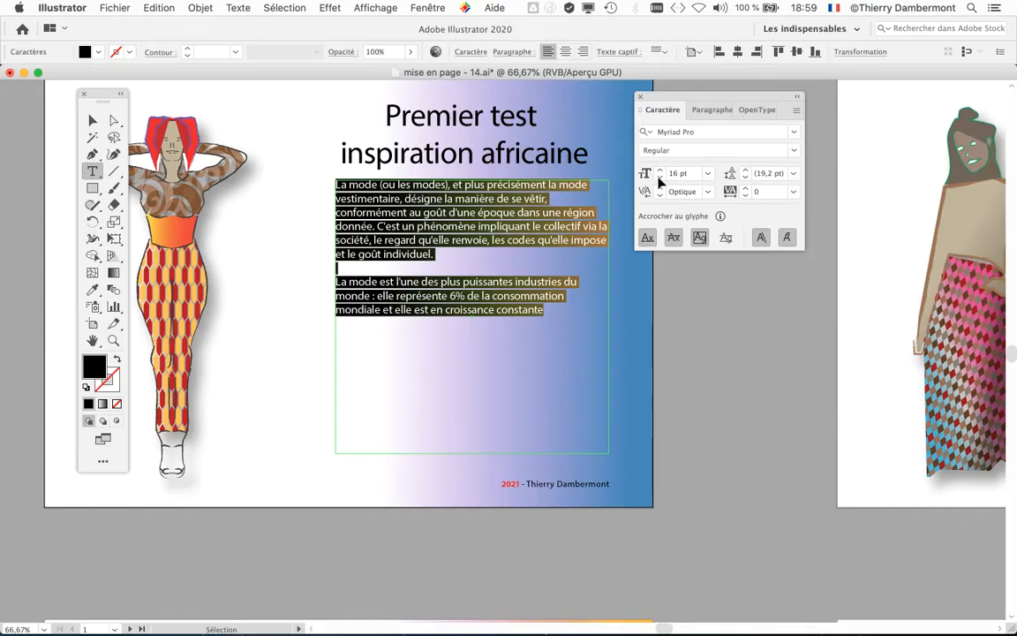
{"action": "left_click", "coordinate": [662, 172]}
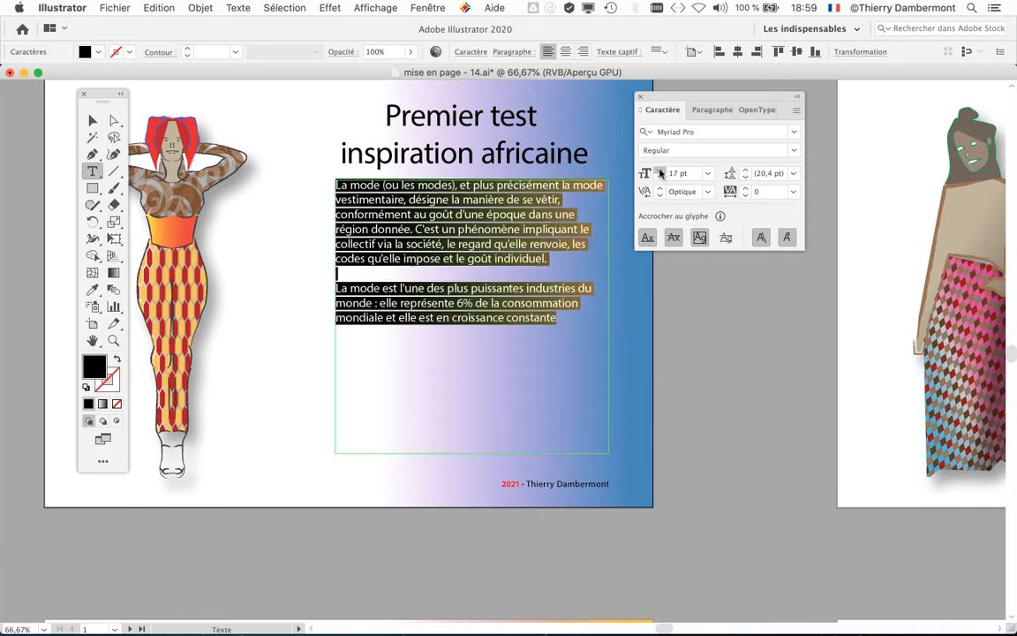
{"action": "left_click", "coordinate": [662, 172]}
Step: Clear the panels from the artwork, deselect the body text and examine its line breaks up close at 150%
{"action": "left_click_drag", "start_coordinate": [692, 98], "coordinate": [749, 97]}
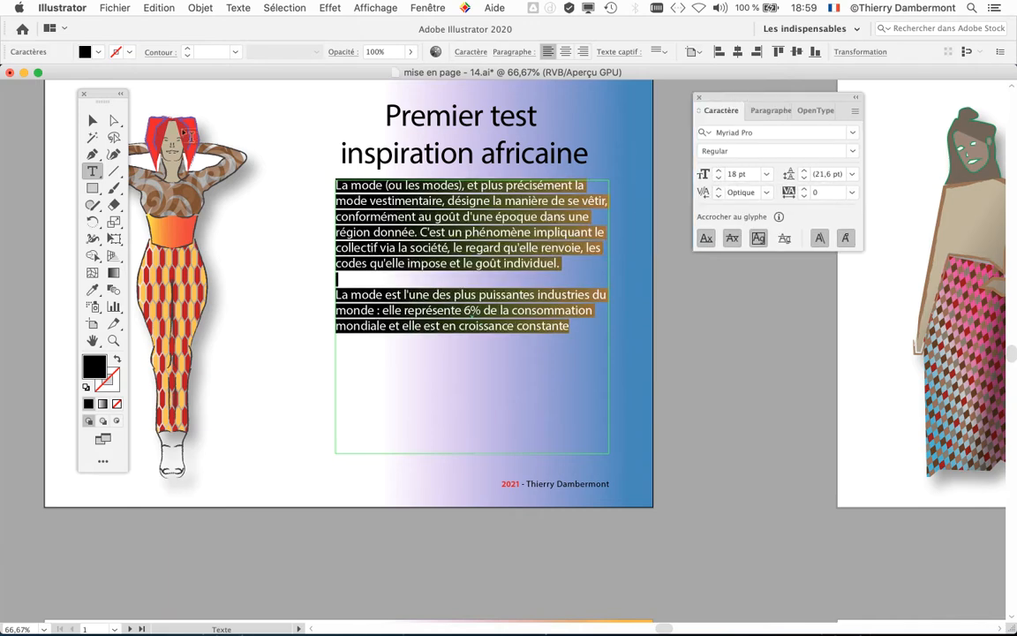
{"action": "left_click", "coordinate": [93, 119]}
{"action": "left_click_drag", "start_coordinate": [102, 92], "coordinate": [79, 92]}
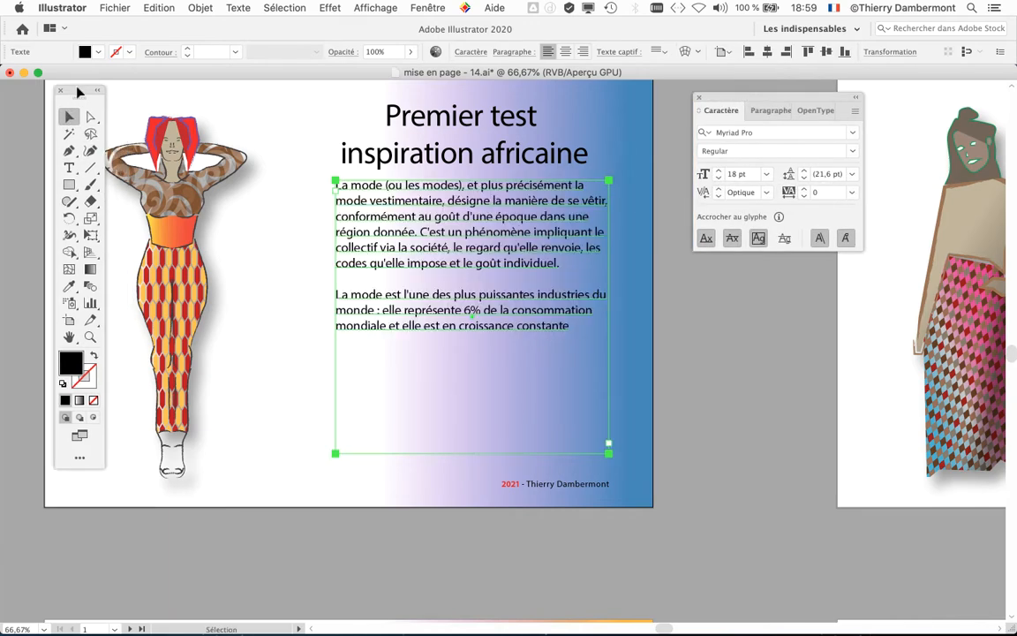
{"action": "left_click", "coordinate": [715, 341]}
{"action": "scroll", "coordinate": [468, 219], "scroll_direction": "up", "scroll_amount": 2}
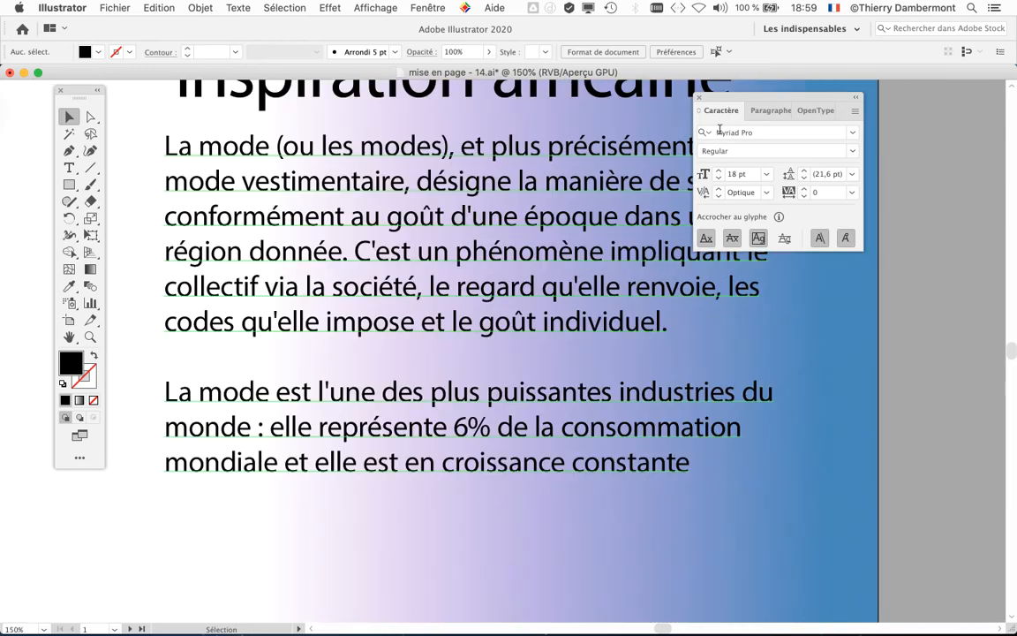
{"action": "left_click_drag", "start_coordinate": [724, 98], "coordinate": [921, 112]}
{"action": "left_click_drag", "start_coordinate": [649, 286], "coordinate": [665, 339]}
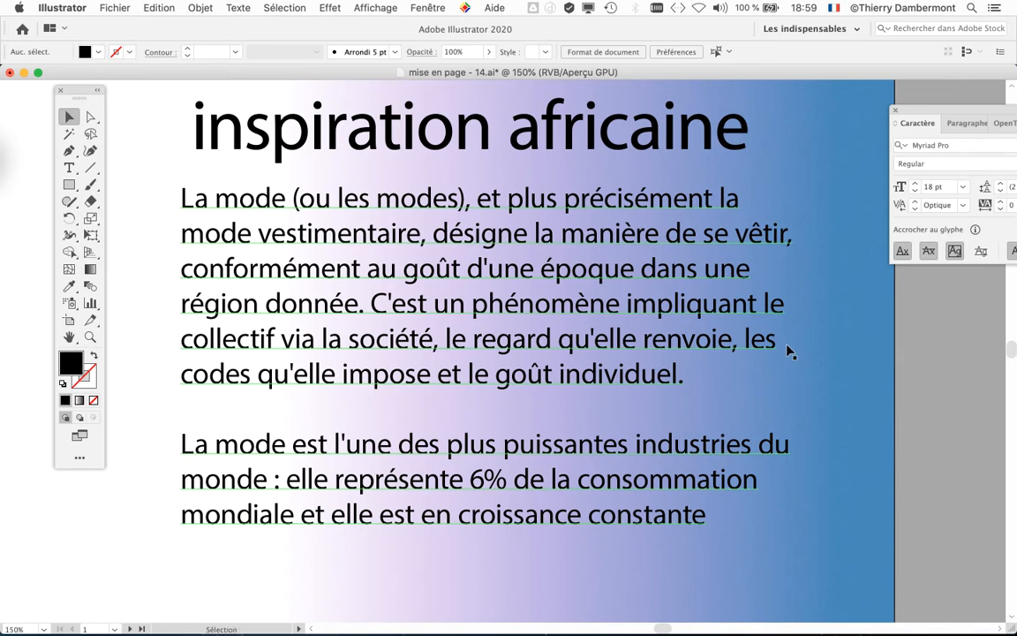
{"action": "scroll", "coordinate": [740, 421], "scroll_direction": "down", "scroll_amount": 1}
{"action": "scroll", "coordinate": [740, 429], "scroll_direction": "down", "scroll_amount": 1}
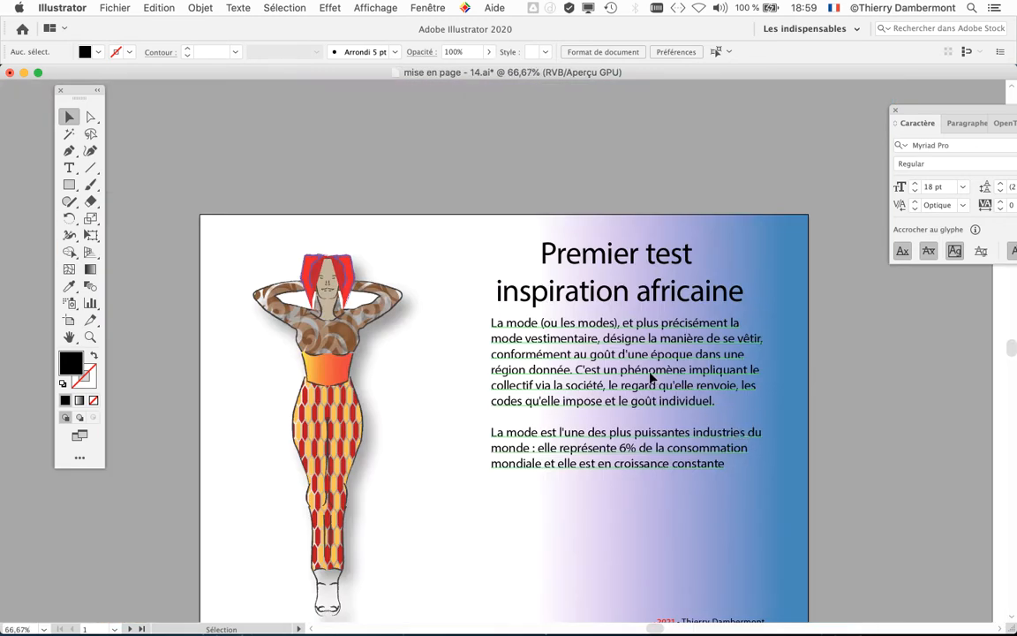
Step: Move the body text frame slightly down to leave more space below the title
{"action": "left_click", "coordinate": [756, 411]}
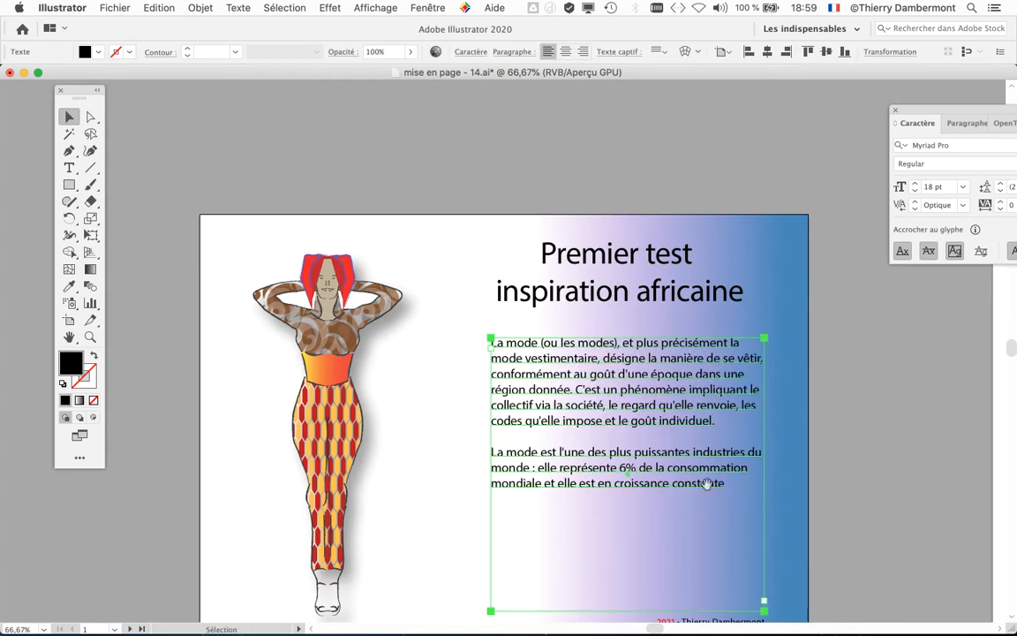
{"action": "scroll", "coordinate": [707, 484], "scroll_direction": "down", "scroll_amount": 5}
{"action": "scroll", "coordinate": [707, 484], "scroll_direction": "right", "scroll_amount": 3}
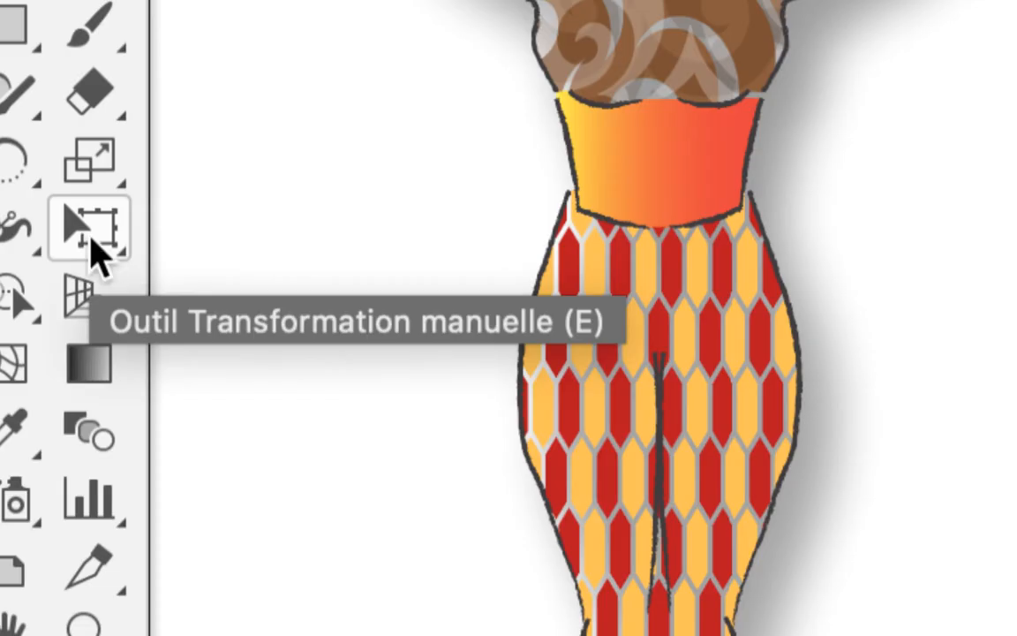
Step: Try to shorten the body text frame from its lower edge with the Free Transform tool, and undo the change
{"action": "left_click", "coordinate": [91, 231]}
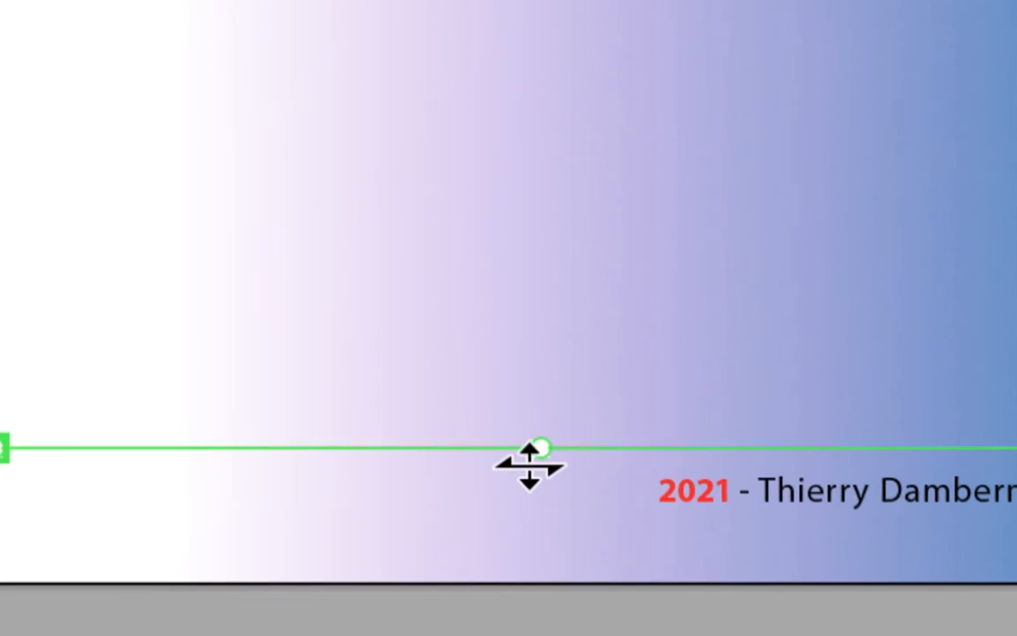
{"action": "left_click_drag", "start_coordinate": [544, 450], "coordinate": [597, 10]}
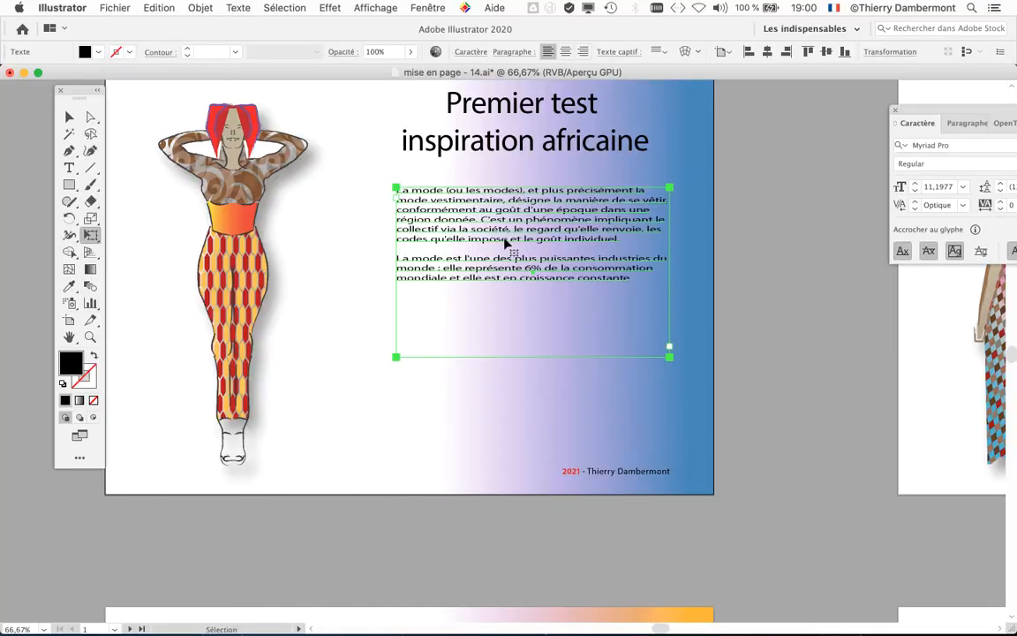
{"action": "key", "text": "super+z"}
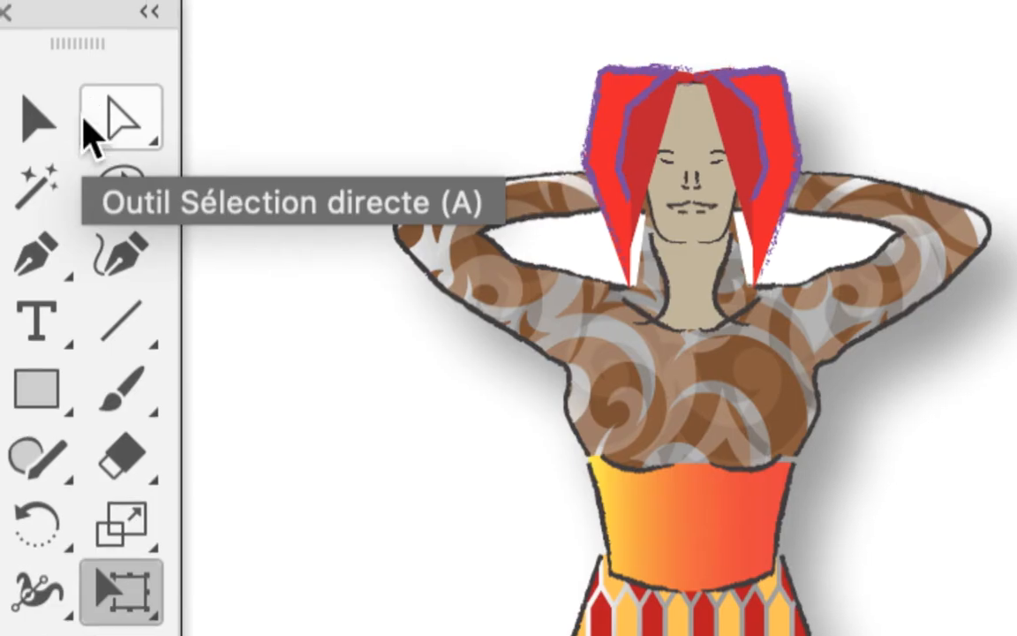
Step: Shorten the body text frame by raising its lower edge with the Direct Selection tool, and deselect it
{"action": "left_click", "coordinate": [84, 130]}
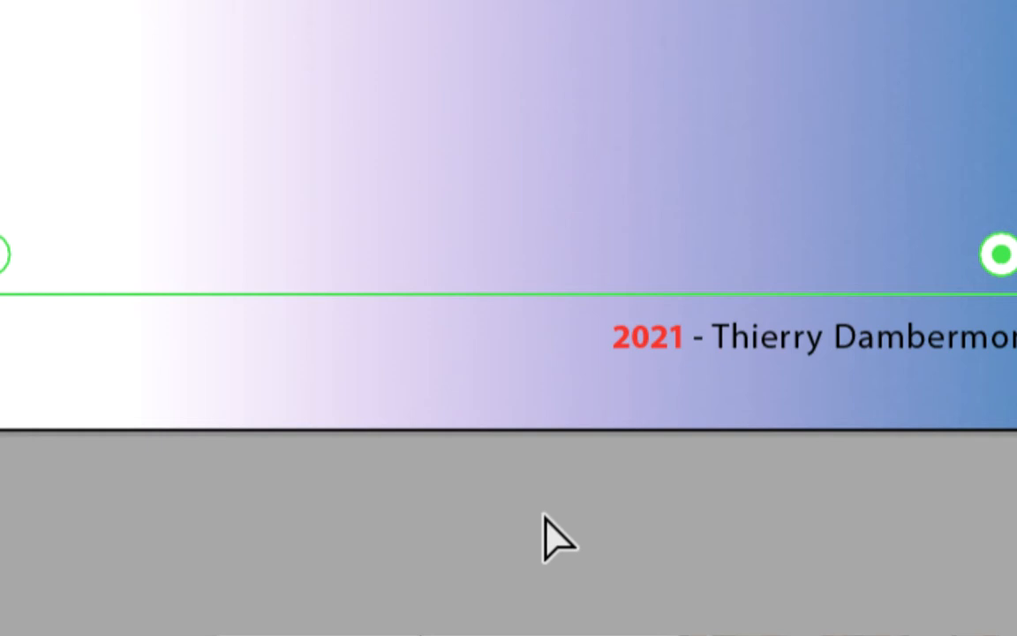
{"action": "left_click", "coordinate": [546, 516]}
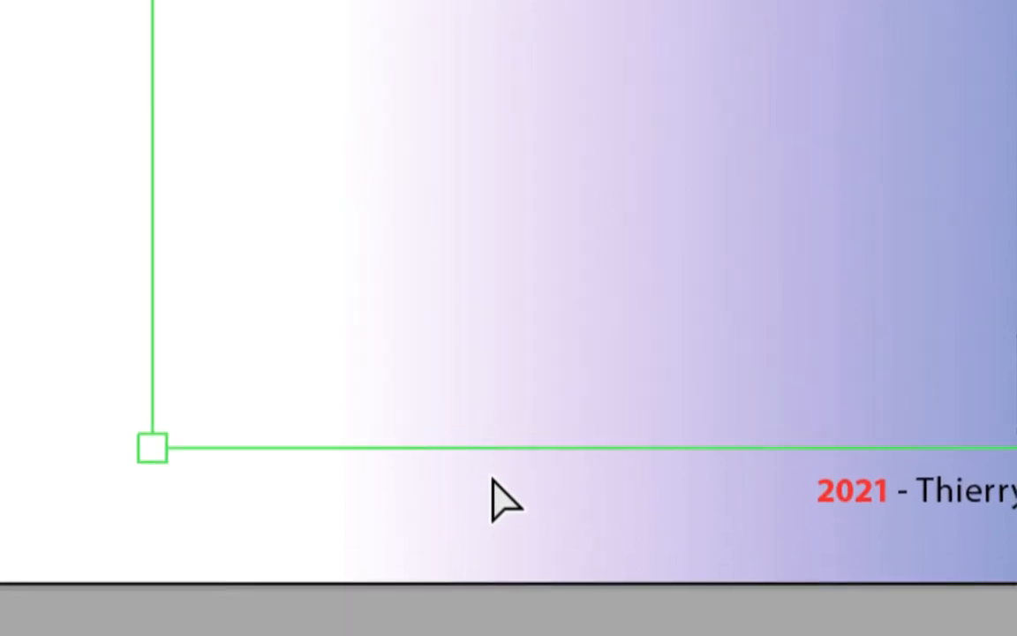
{"action": "left_click_drag", "start_coordinate": [491, 470], "coordinate": [492, 399]}
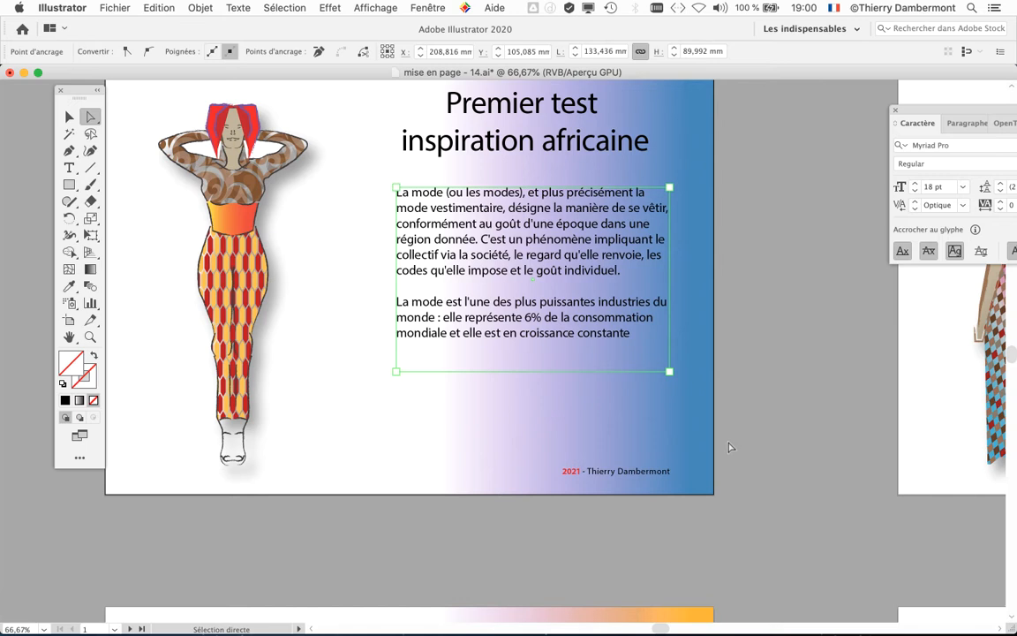
{"action": "left_click", "coordinate": [730, 446]}
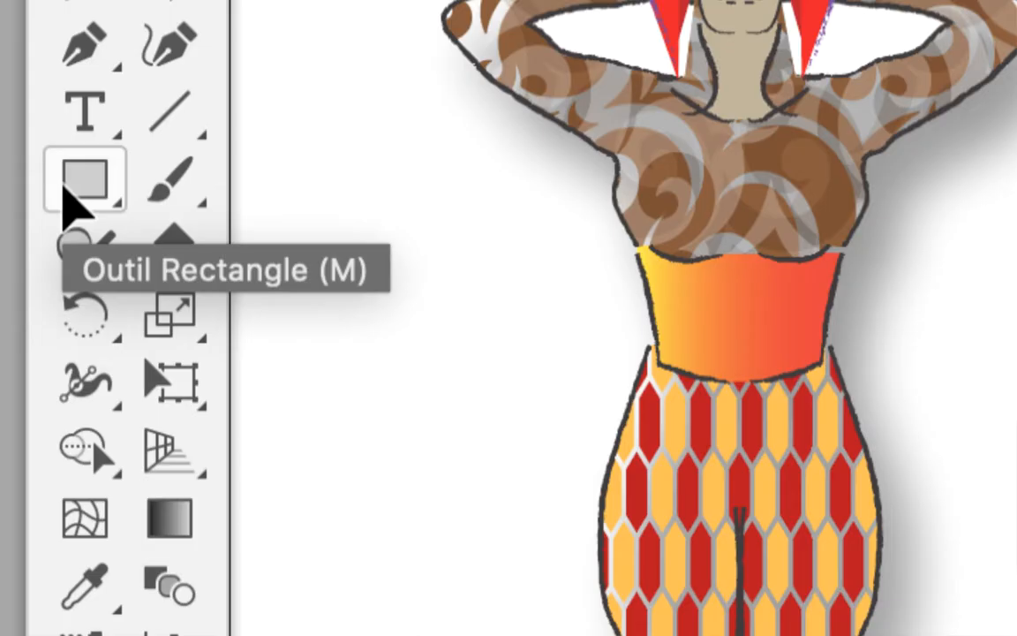
Step: Draw a rectangle with no fill and a 1 pt black stroke around the body text, leaving a margin on all sides
{"action": "left_click", "coordinate": [64, 186]}
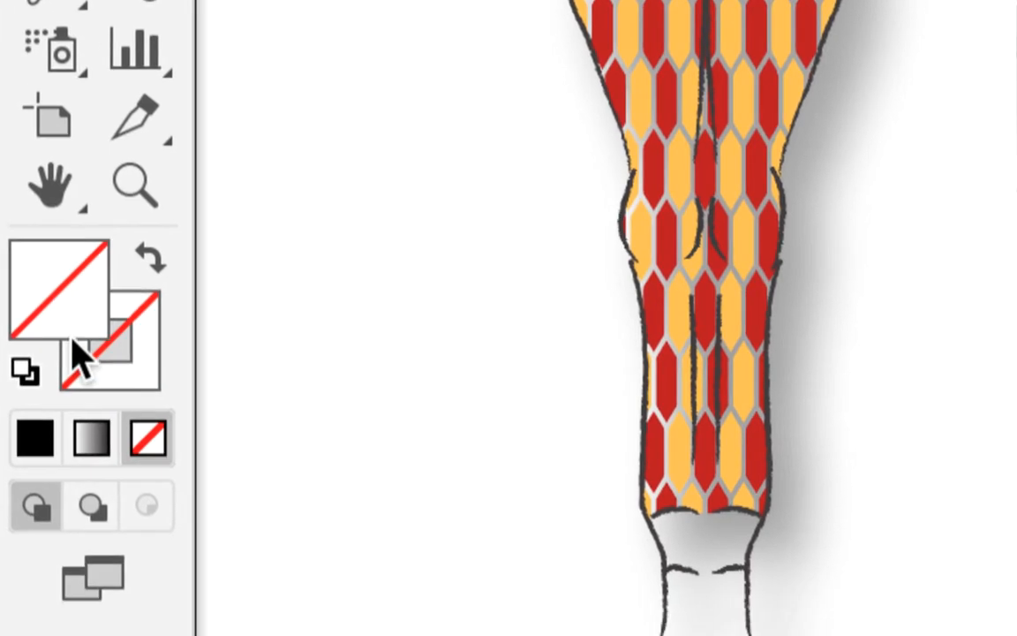
{"action": "left_click", "coordinate": [75, 352]}
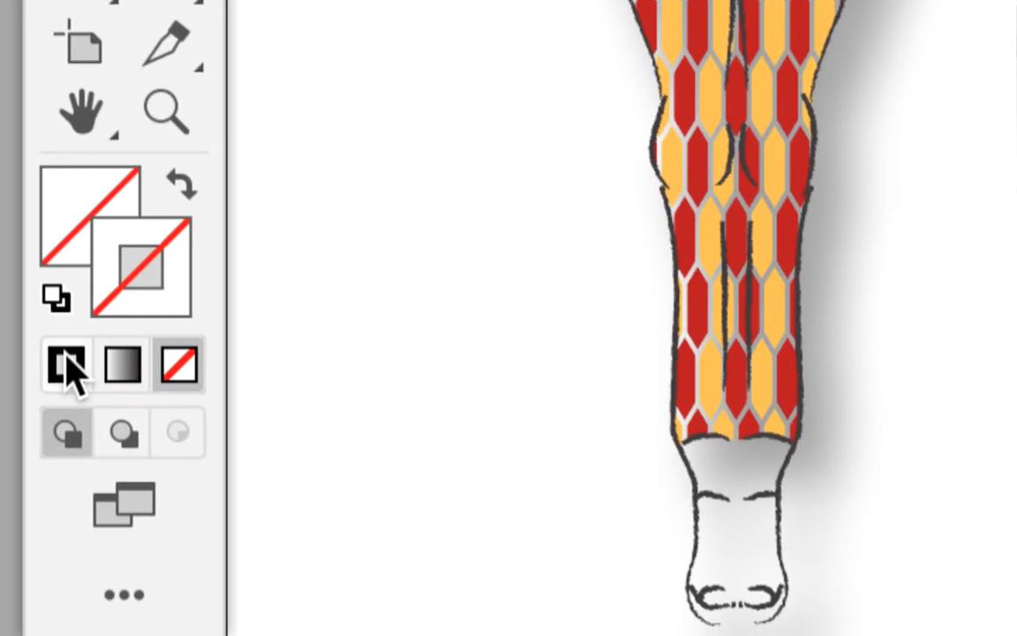
{"action": "left_click", "coordinate": [70, 364]}
{"action": "left_click", "coordinate": [87, 210]}
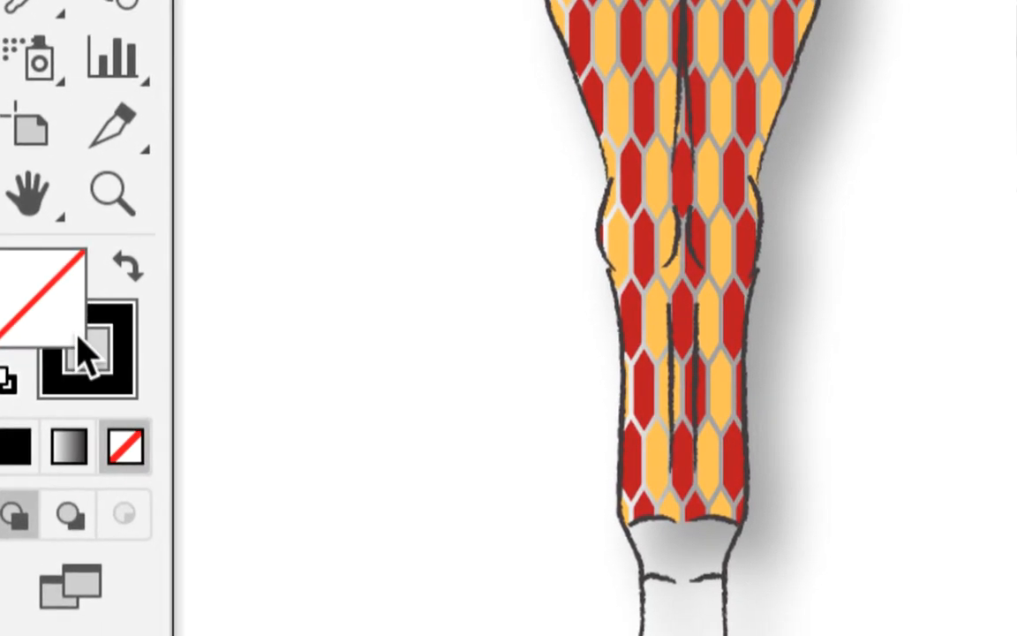
{"action": "left_click", "coordinate": [86, 353]}
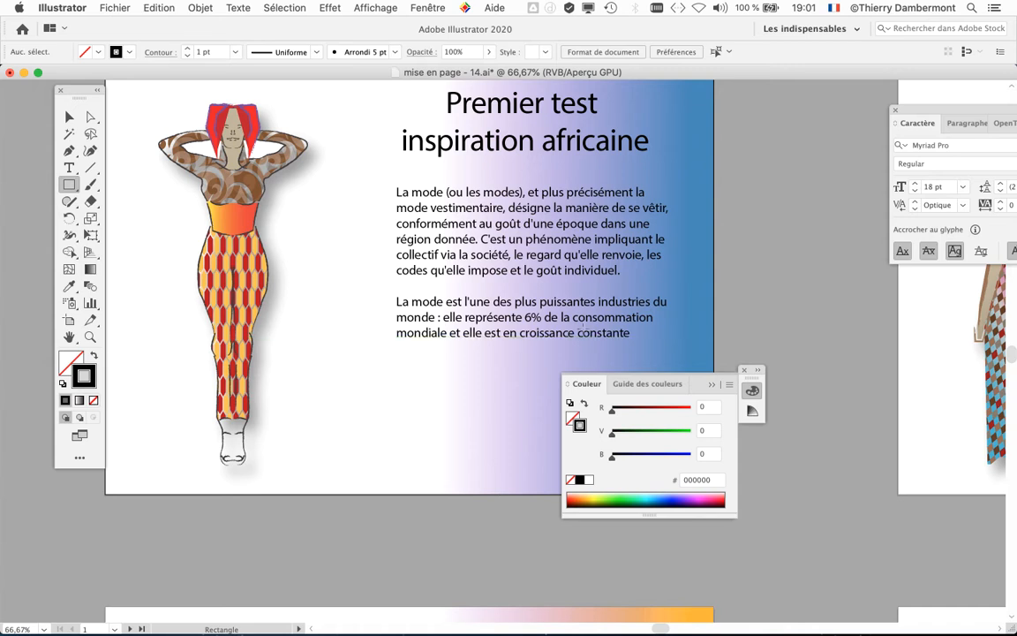
{"action": "left_click", "coordinate": [746, 371]}
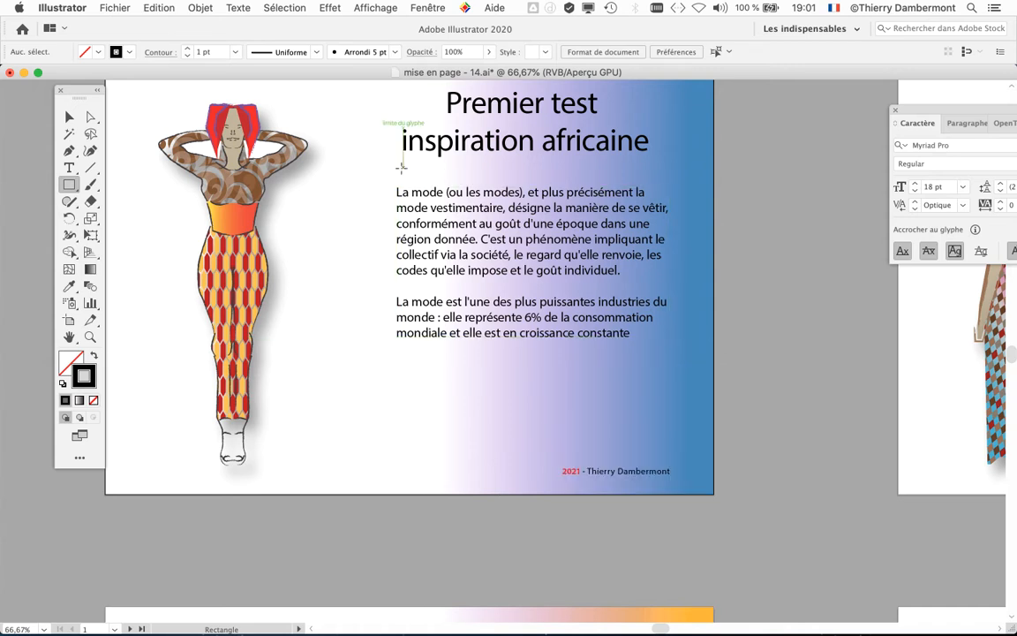
{"action": "left_click_drag", "start_coordinate": [381, 169], "coordinate": [688, 385]}
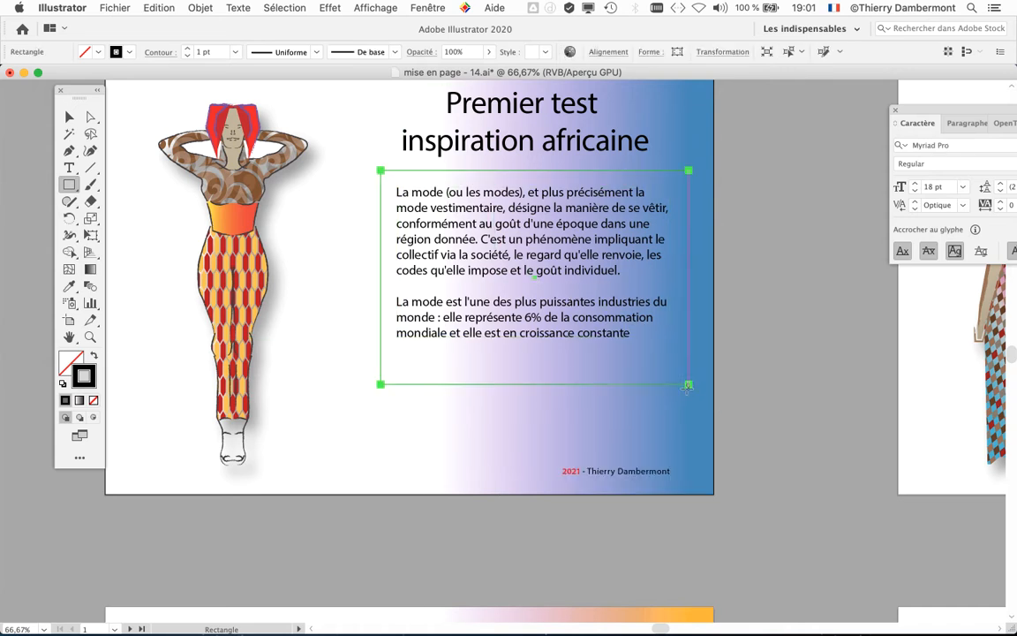
{"action": "left_click", "coordinate": [69, 117]}
{"action": "left_click", "coordinate": [830, 370]}
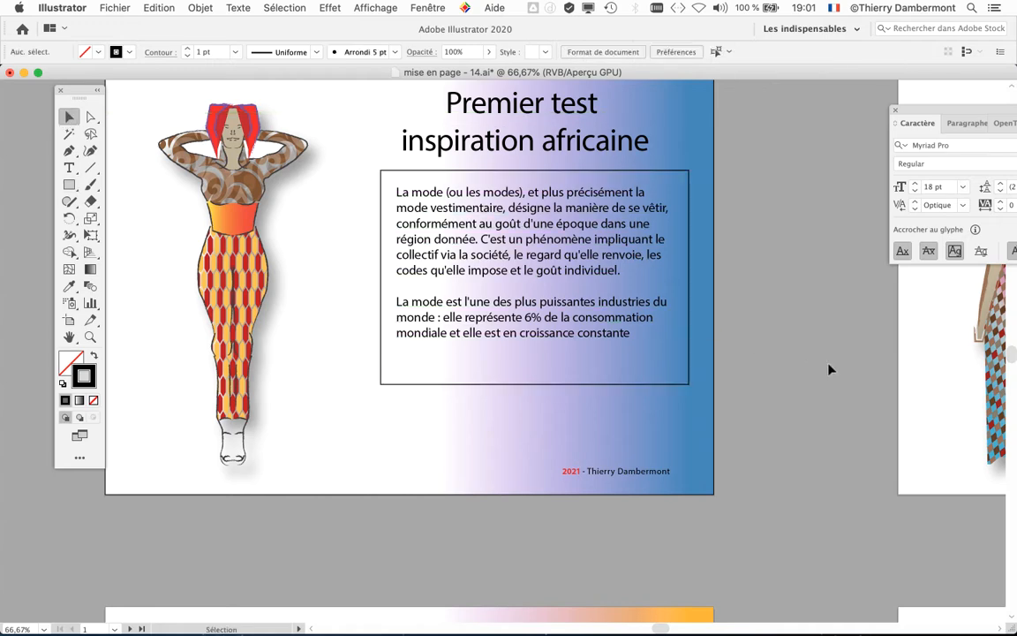
Step: Draw a horizontal black line under each of the two title lines with the Line Segment tool
{"action": "scroll", "coordinate": [642, 283], "scroll_direction": "up", "scroll_amount": 1}
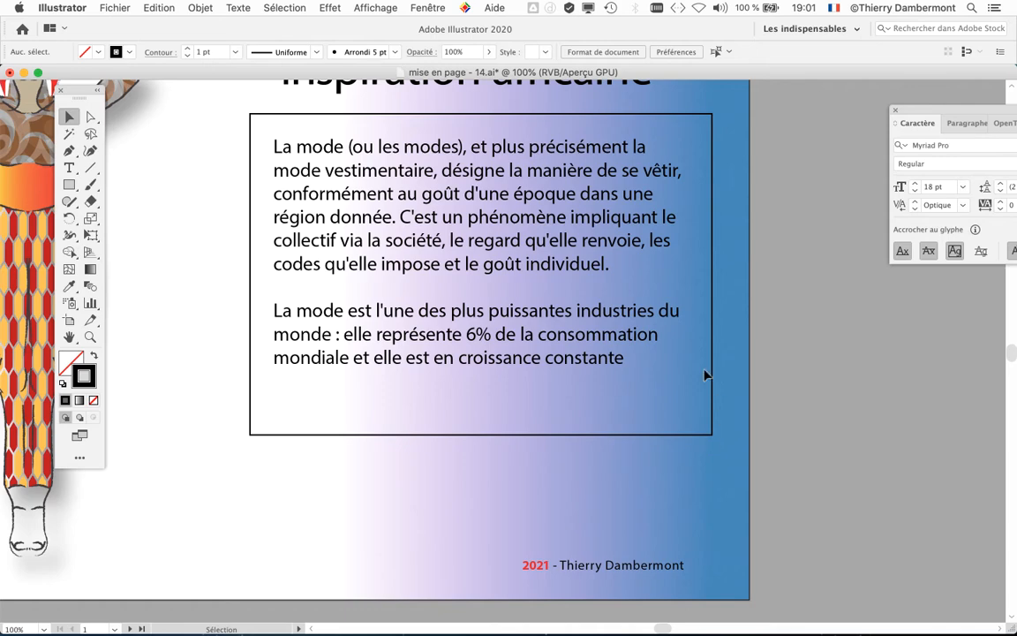
{"action": "scroll", "coordinate": [692, 322], "scroll_direction": "up", "scroll_amount": 3}
{"action": "scroll", "coordinate": [692, 327], "scroll_direction": "up", "scroll_amount": 5}
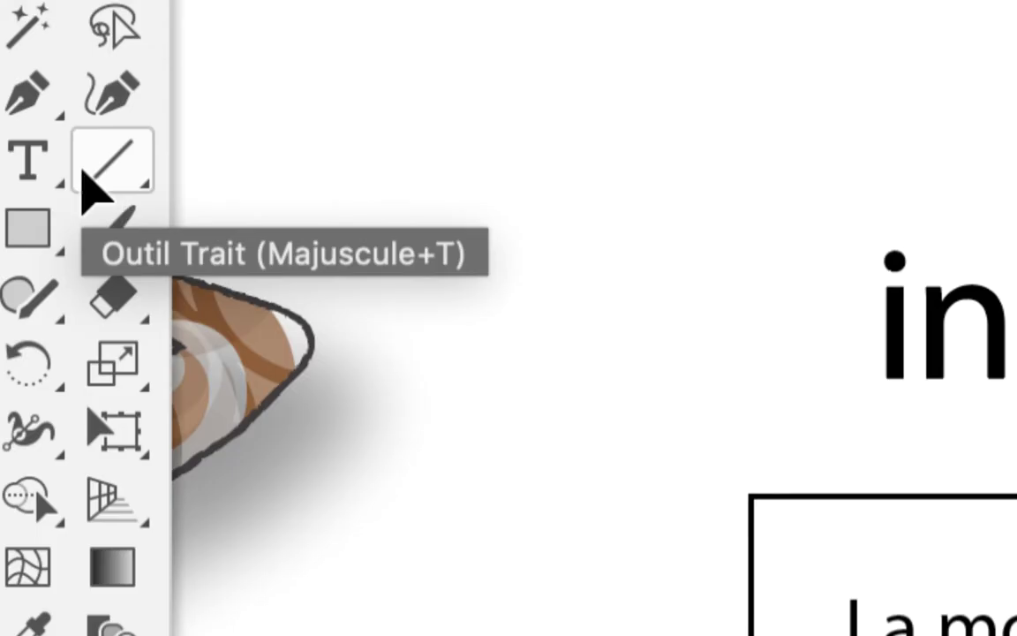
{"action": "left_click", "coordinate": [85, 170]}
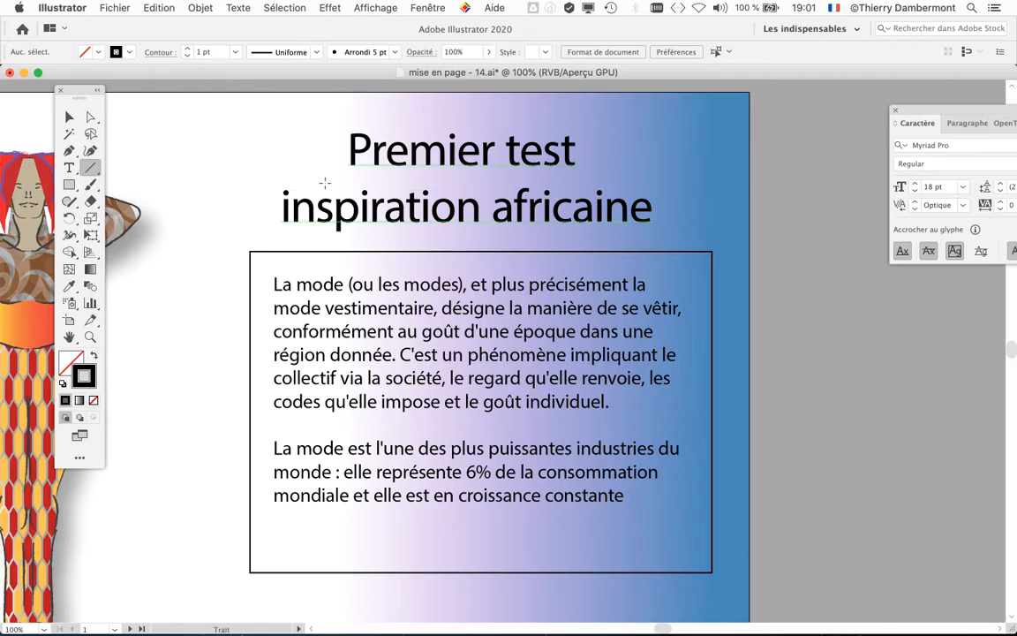
{"action": "left_click_drag", "start_coordinate": [318, 178], "coordinate": [598, 178]}
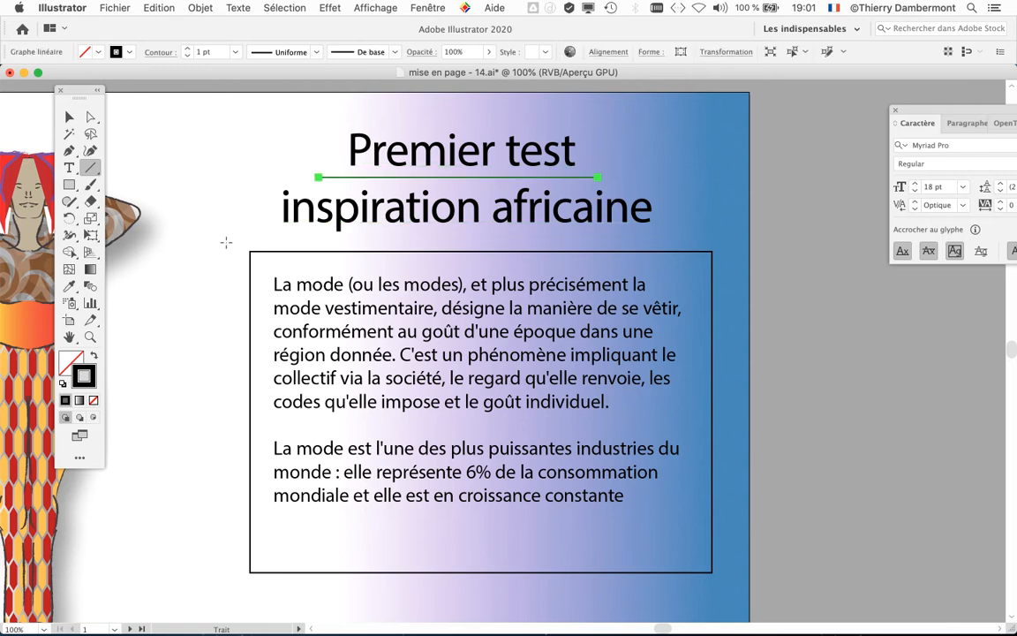
{"action": "left_click_drag", "start_coordinate": [273, 234], "coordinate": [663, 234]}
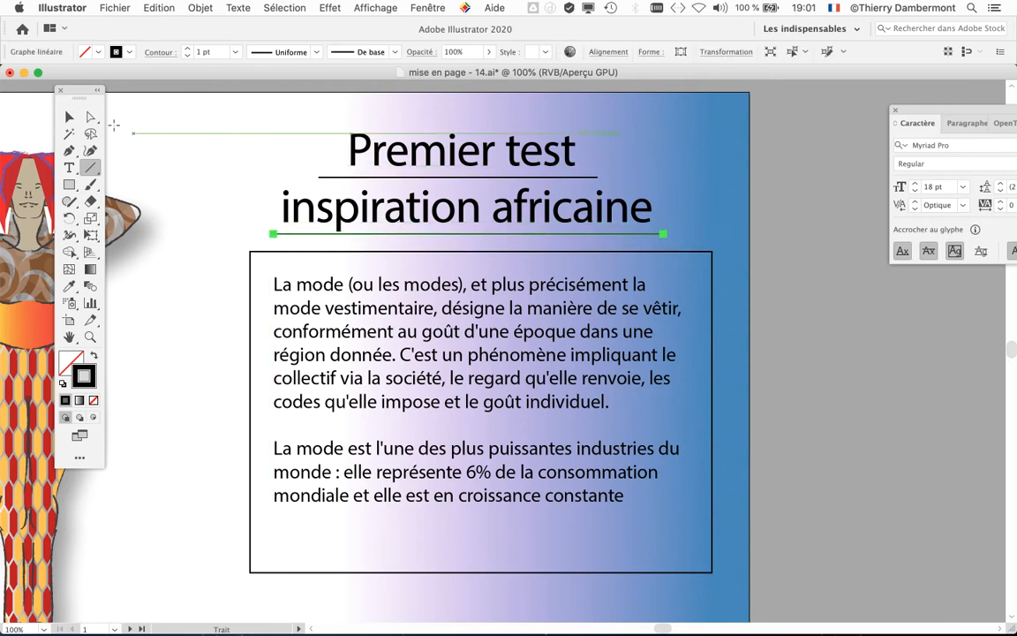
{"action": "left_click", "coordinate": [70, 116]}
{"action": "left_click", "coordinate": [857, 379]}
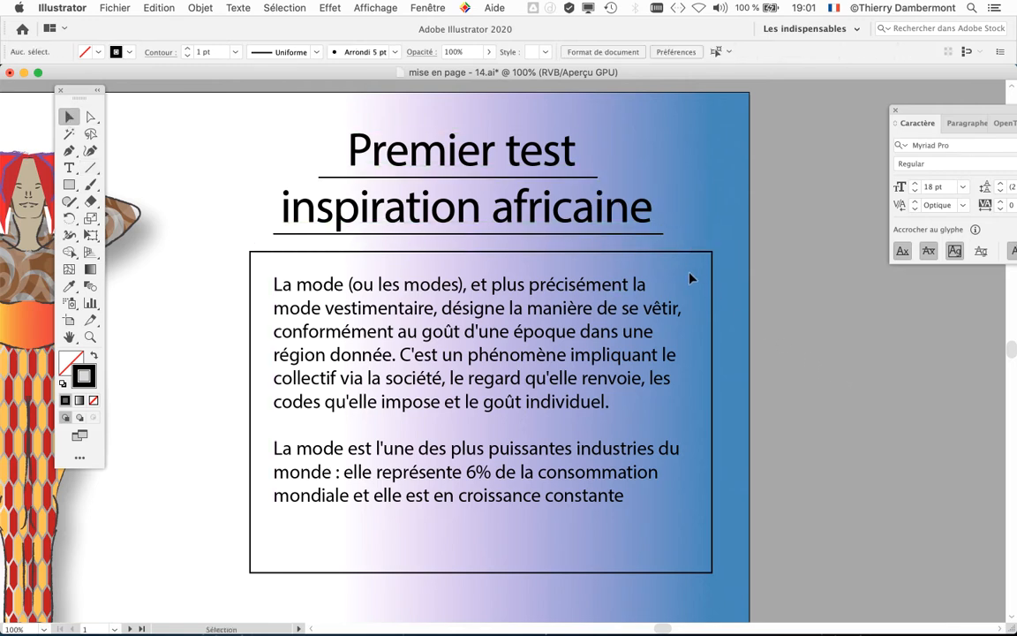
Step: Delete the rectangle around the body text and both lines under the title
{"action": "left_click", "coordinate": [568, 255]}
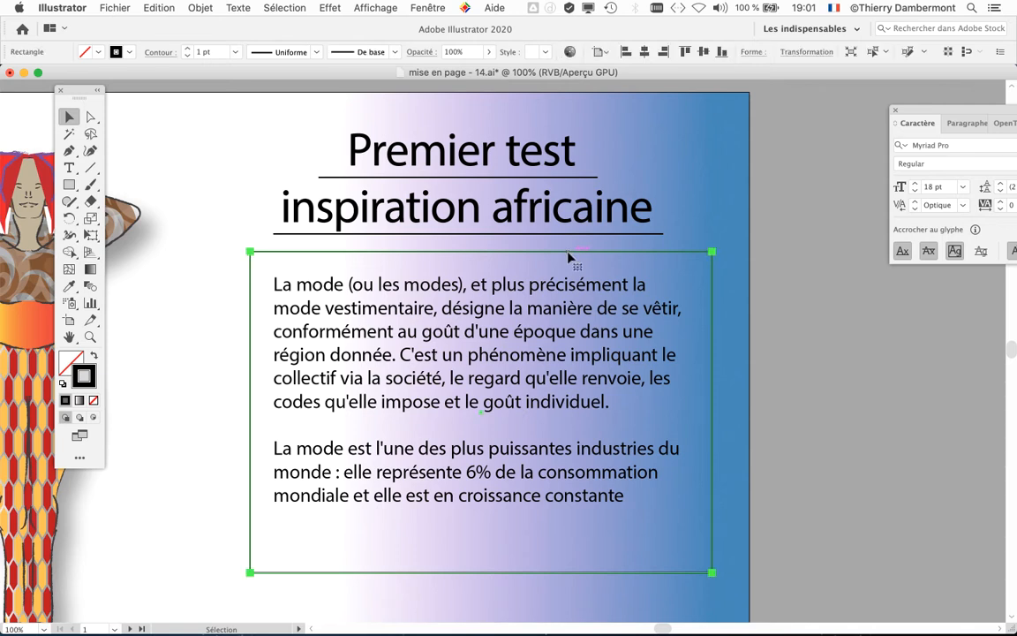
{"action": "left_click_drag", "start_coordinate": [568, 255], "coordinate": [836, 330]}
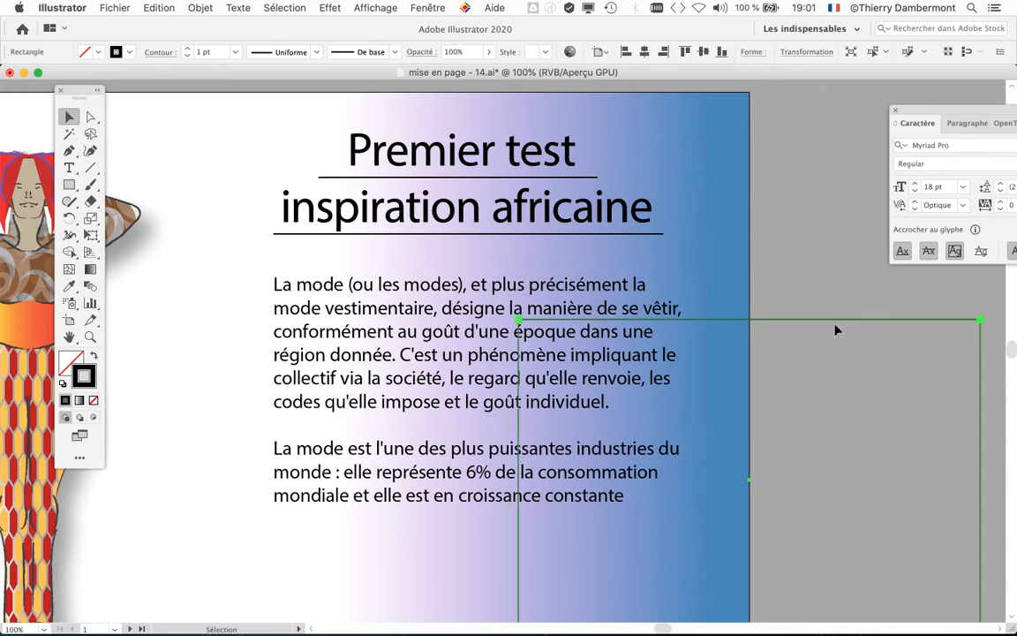
{"action": "key", "text": "Delete"}
{"action": "left_click", "coordinate": [636, 235]}
{"action": "key", "text": "Delete"}
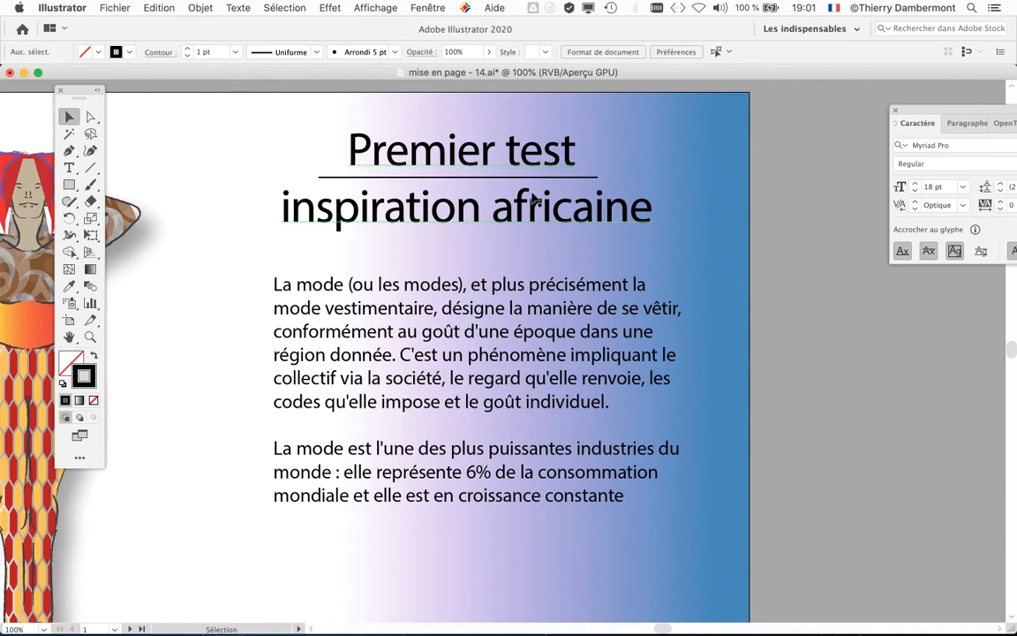
{"action": "left_click", "coordinate": [523, 178]}
{"action": "key", "text": "Delete"}
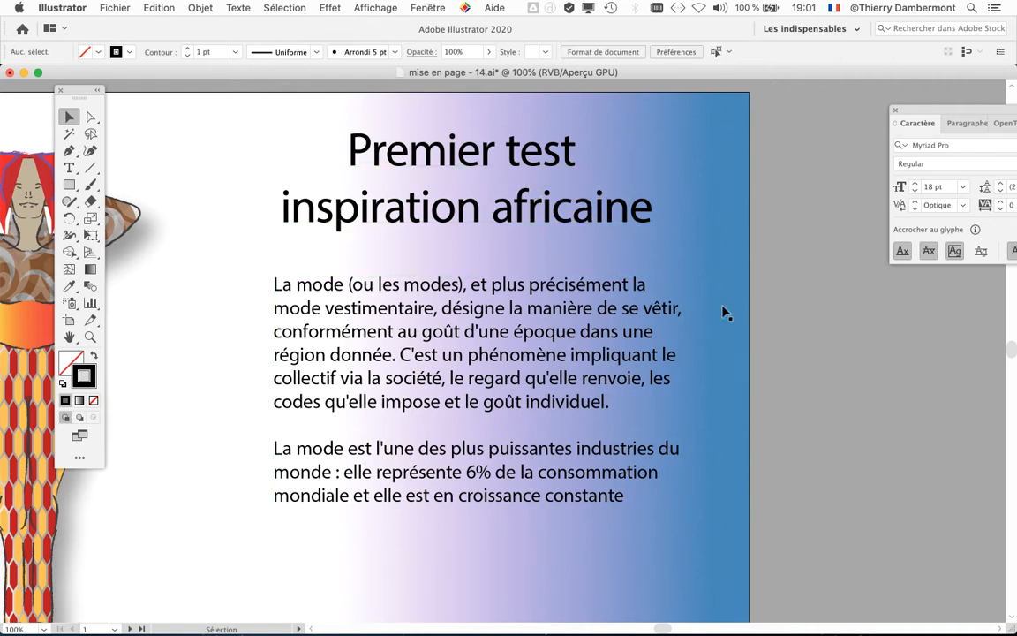
Step: Select both lines of the title text and bring the Character panel fully into view beside them
{"action": "left_click", "coordinate": [71, 167]}
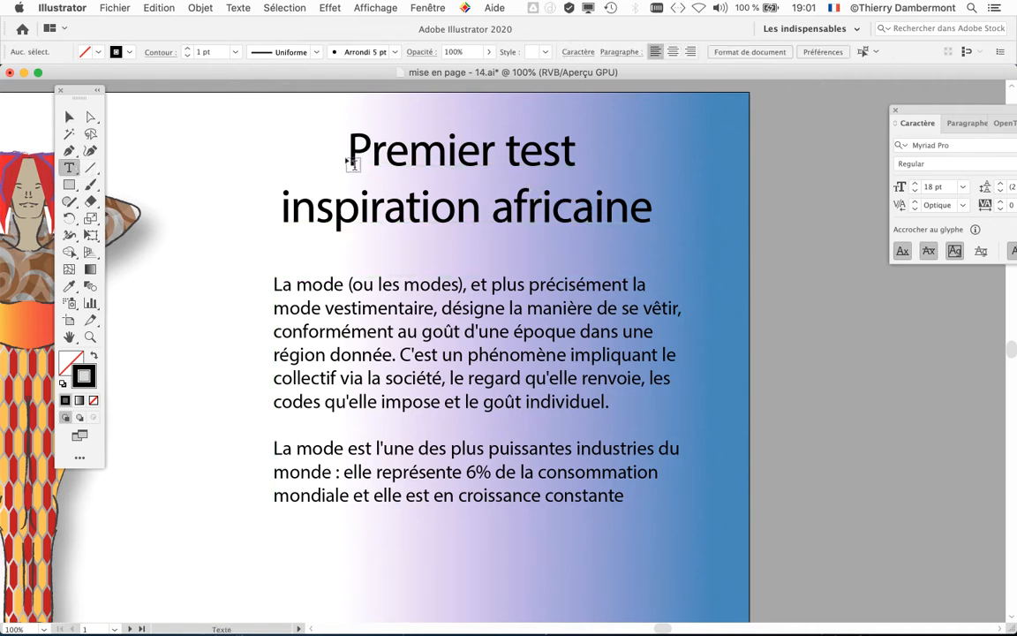
{"action": "left_click_drag", "start_coordinate": [351, 150], "coordinate": [703, 219]}
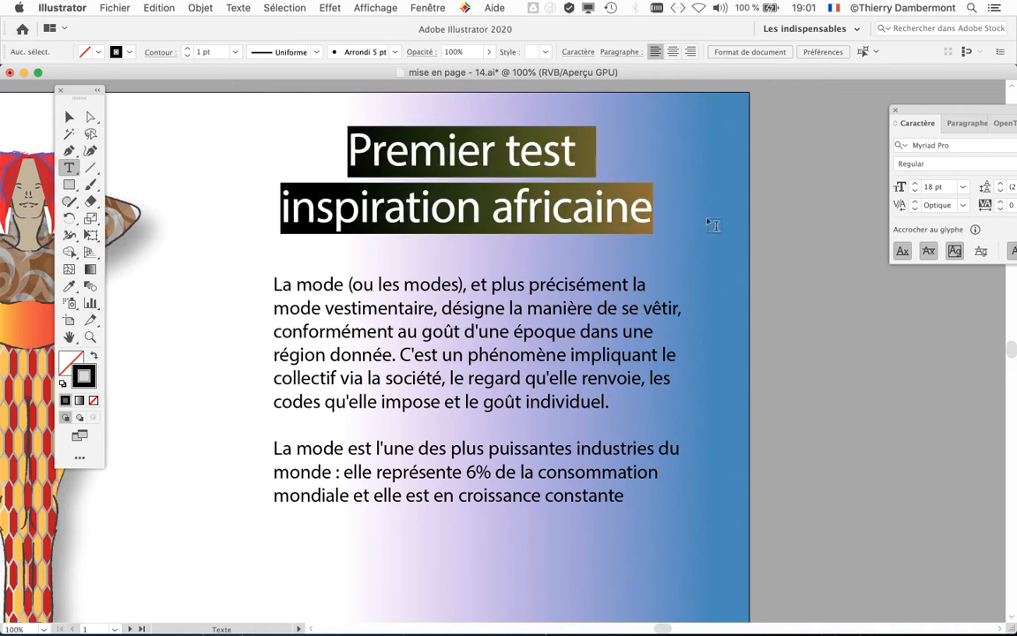
{"action": "left_click_drag", "start_coordinate": [922, 109], "coordinate": [740, 118]}
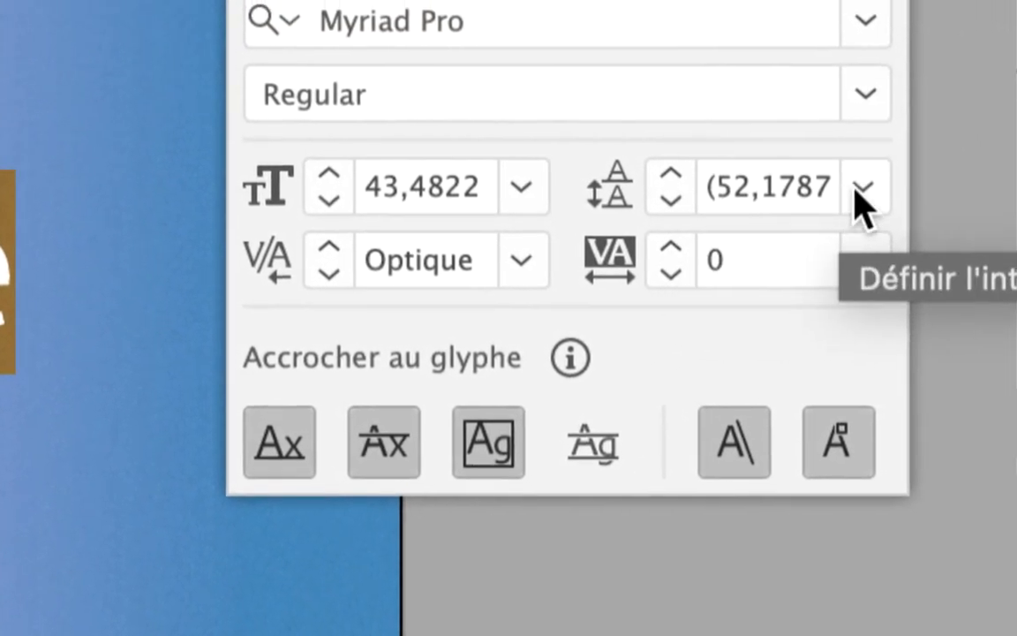
Step: Examine the full leading value of the selected title text and compare it with the font size
{"action": "left_click", "coordinate": [948, 182]}
{"action": "left_click", "coordinate": [848, 185]}
{"action": "left_click", "coordinate": [777, 184]}
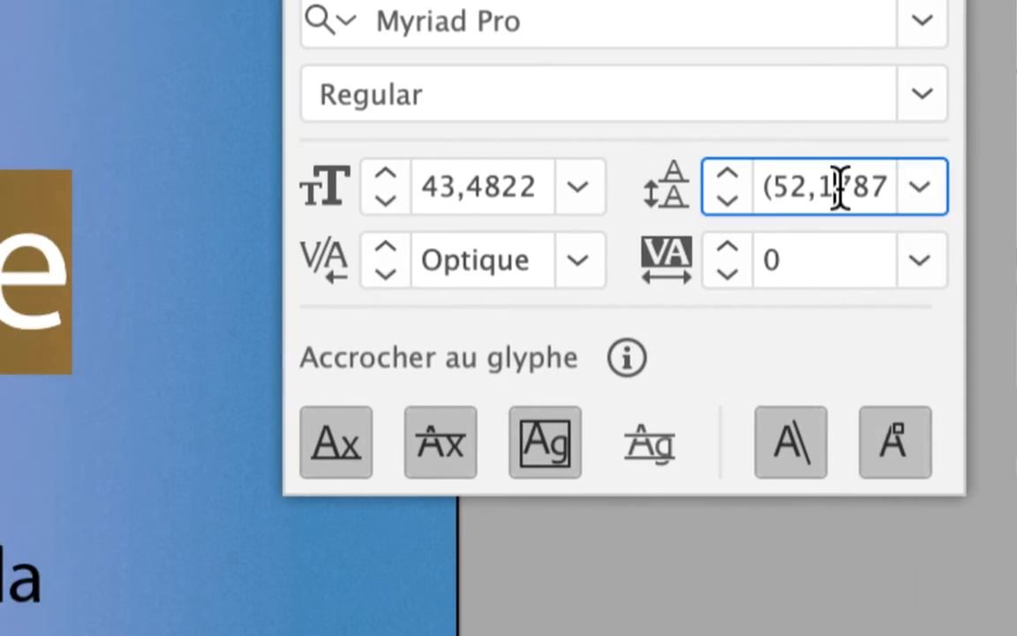
{"action": "key", "text": "Right"}
{"action": "key", "text": "Right"}
{"action": "key", "text": "Right"}
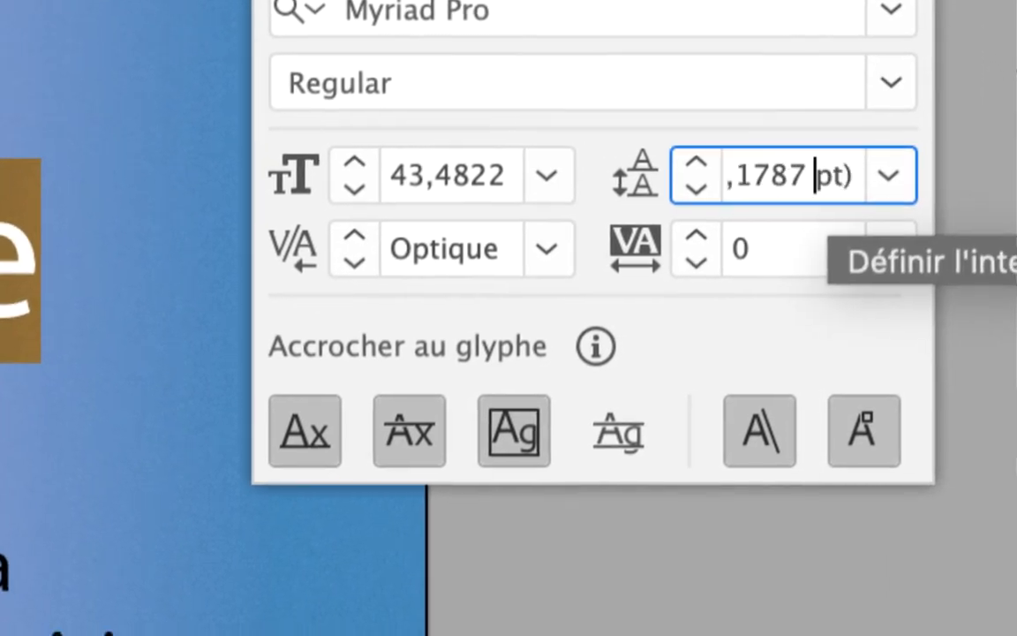
{"action": "key", "text": "Left"}
{"action": "key", "text": "Left"}
{"action": "key", "text": "Left"}
{"action": "key", "text": "Left"}
{"action": "key", "text": "Left"}
{"action": "key", "text": "Left"}
{"action": "key", "text": "Left"}
{"action": "key", "text": "Left"}
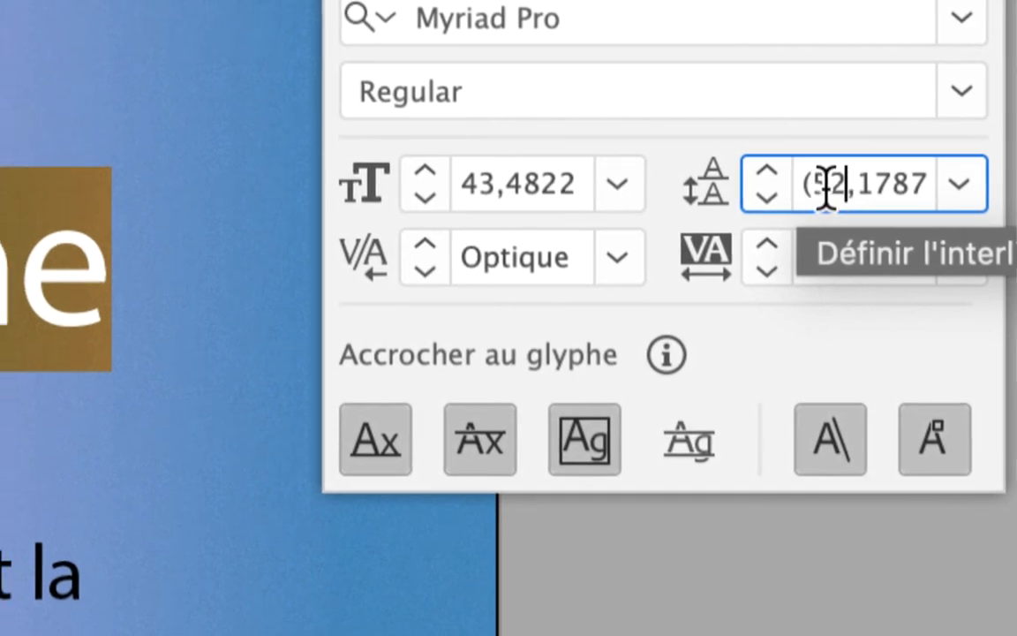
{"action": "left_click_drag", "start_coordinate": [797, 186], "coordinate": [856, 163]}
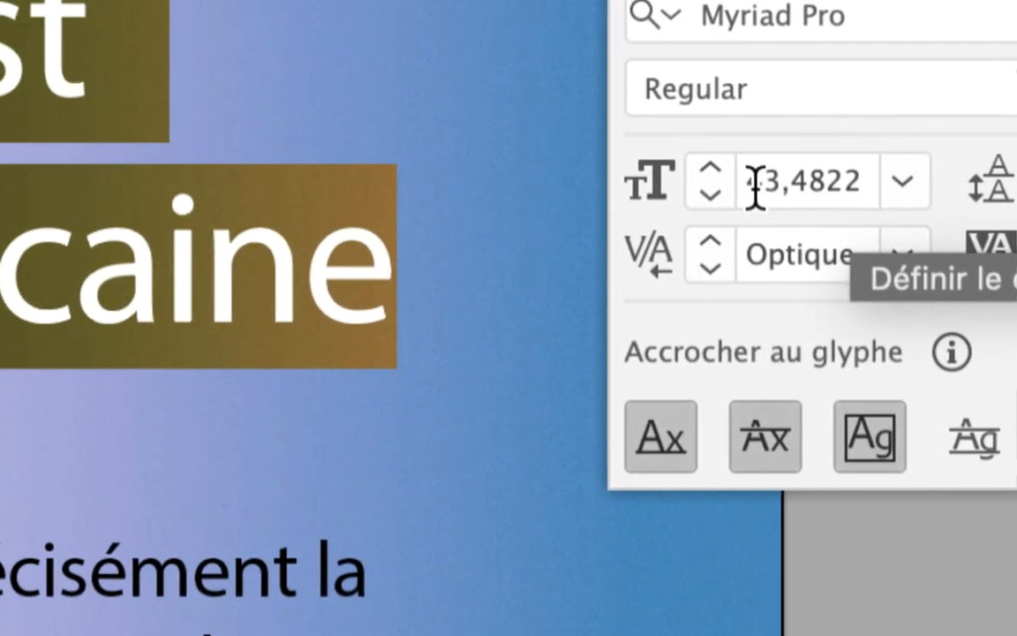
{"action": "left_click", "coordinate": [436, 197]}
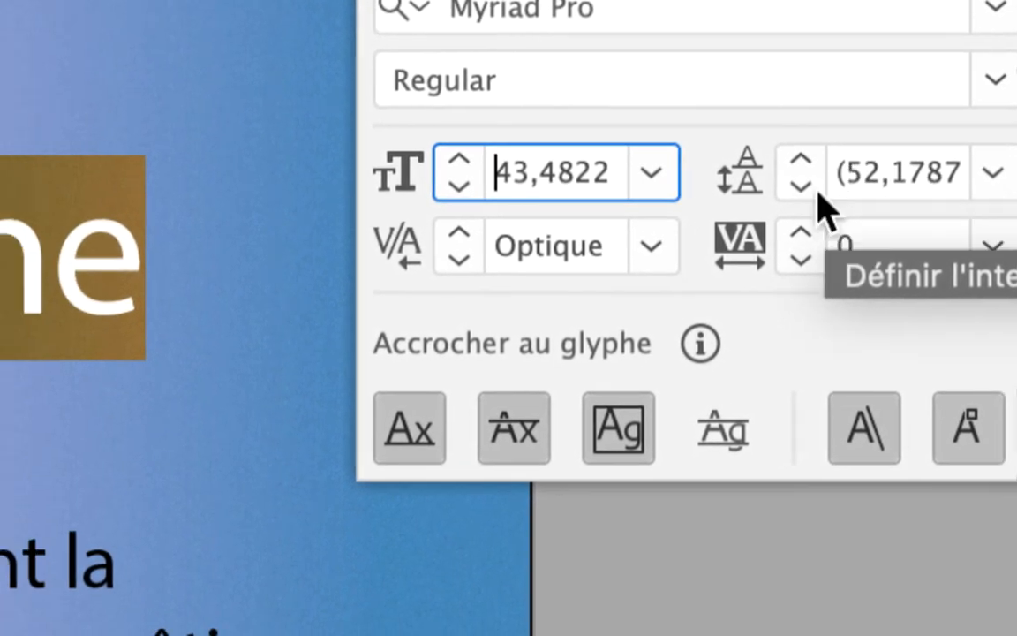
Step: Try to adjust the title's leading in small increments
{"action": "left_click", "coordinate": [730, 192]}
{"action": "left_click", "coordinate": [811, 189]}
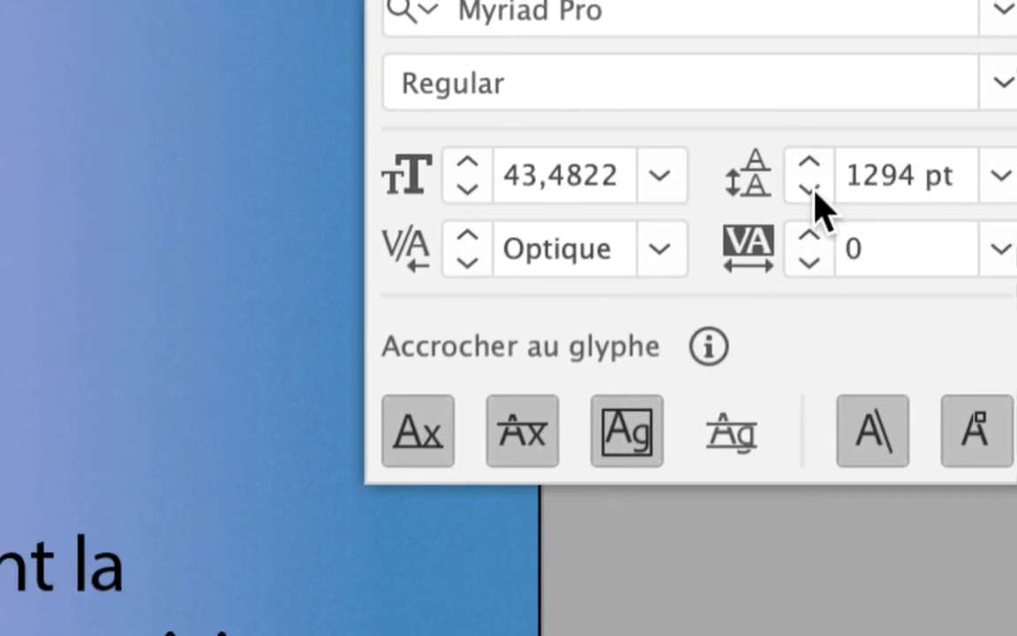
{"action": "left_click", "coordinate": [810, 189]}
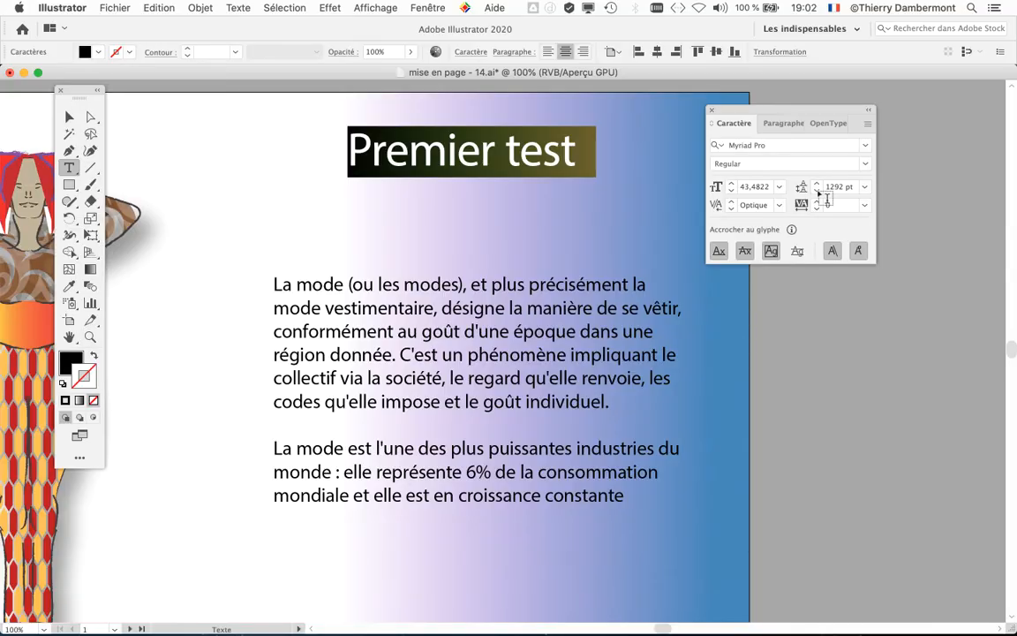
{"action": "left_click", "coordinate": [817, 184]}
{"action": "left_click", "coordinate": [817, 184]}
{"action": "left_click", "coordinate": [817, 183]}
{"action": "left_click", "coordinate": [816, 184]}
Step: Try a preset leading of 36 pt on the title, and set it to 48 pt instead
{"action": "left_click", "coordinate": [868, 186]}
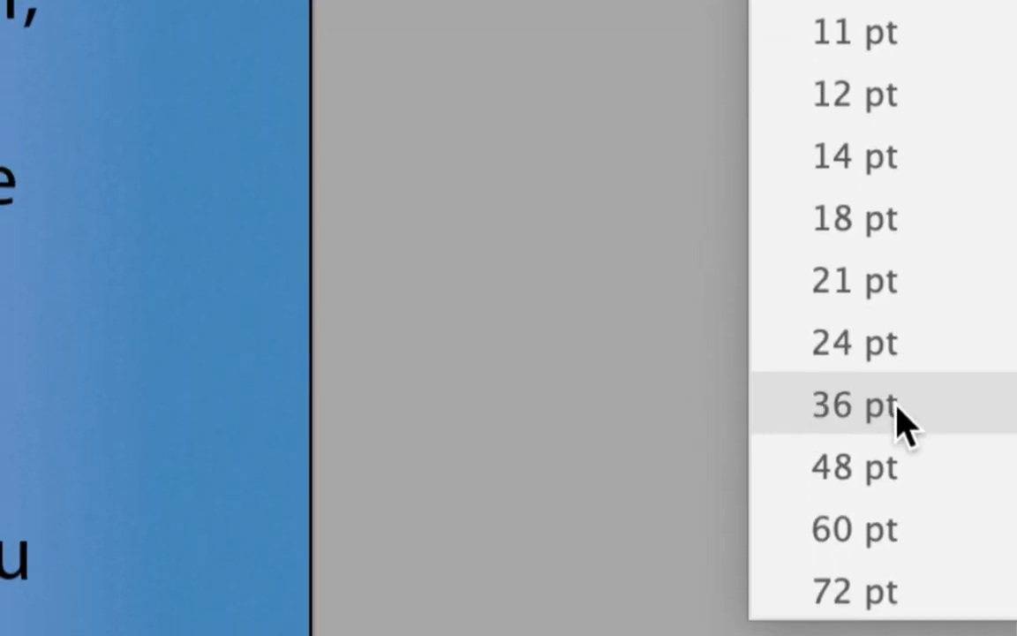
{"action": "left_click", "coordinate": [899, 408]}
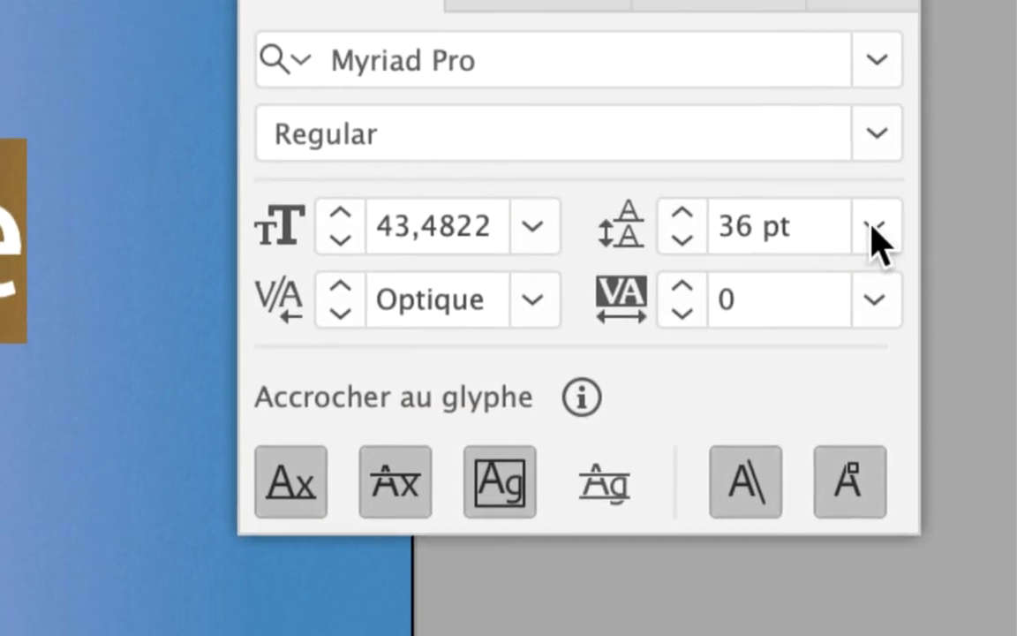
{"action": "left_click", "coordinate": [872, 231]}
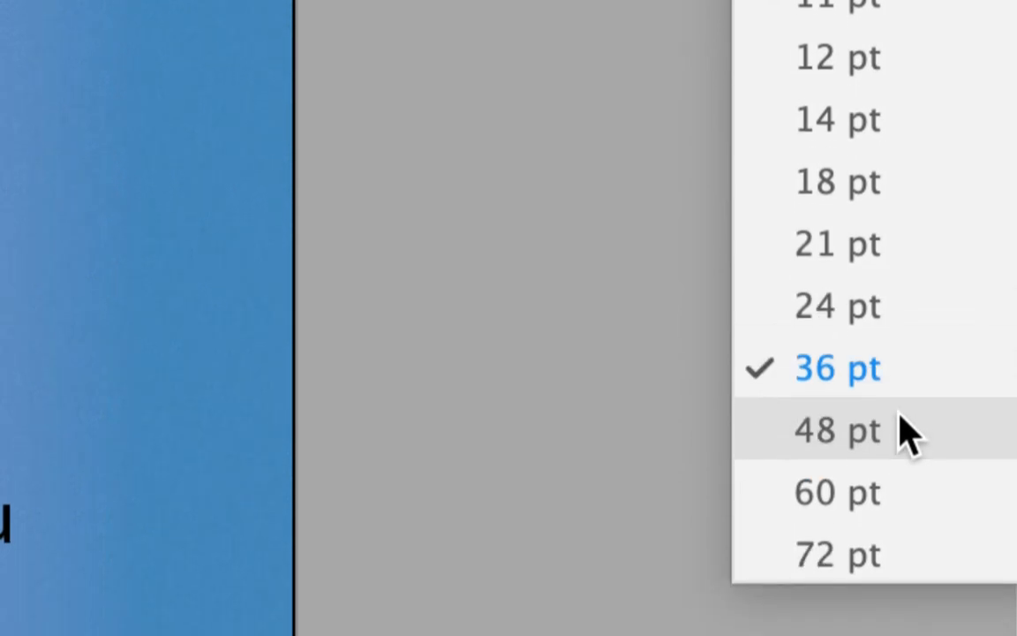
{"action": "left_click", "coordinate": [907, 433]}
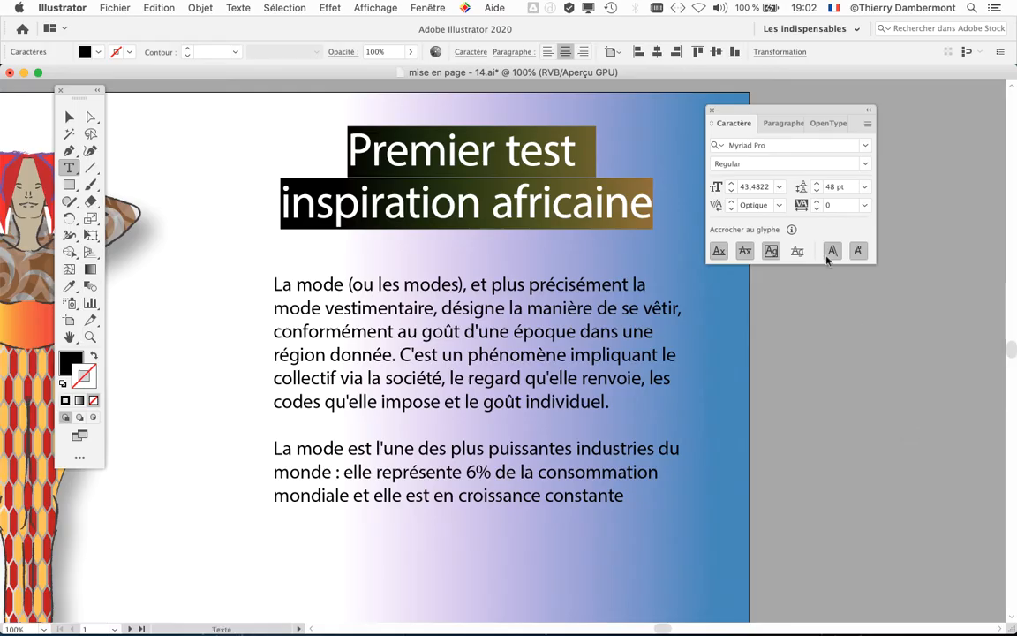
Step: Apply the 36 pt leading preset to the title and fine-tune it in small increments to 37 pt
{"action": "left_click", "coordinate": [865, 187]}
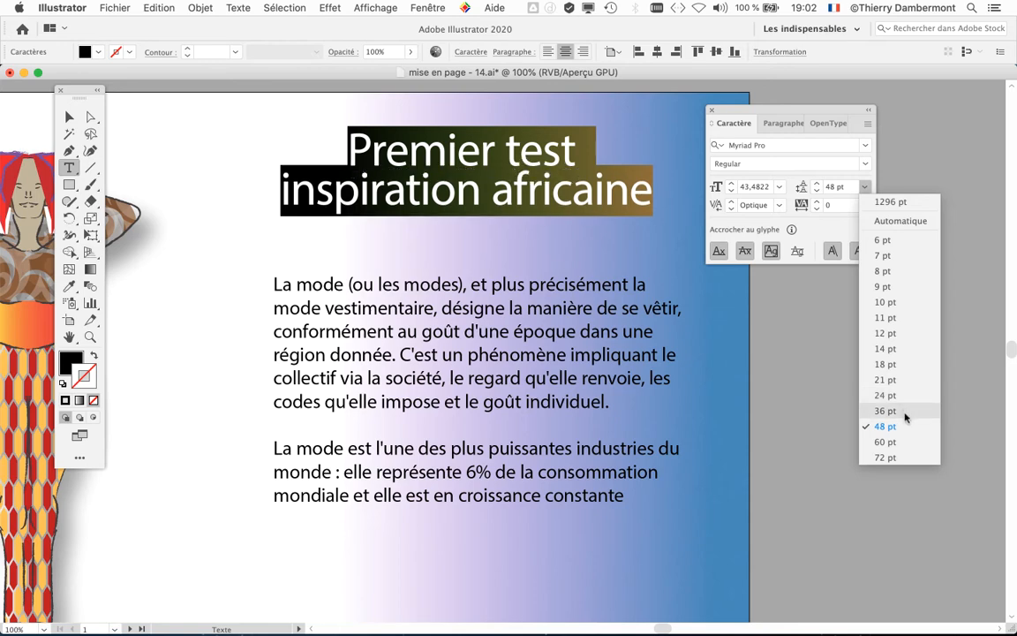
{"action": "left_click", "coordinate": [904, 412]}
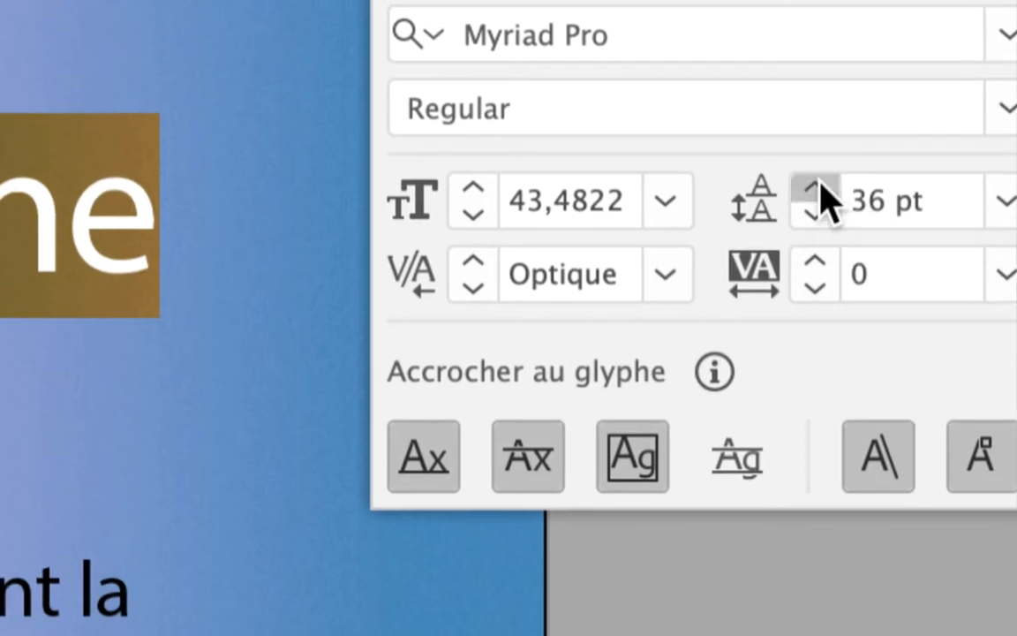
{"action": "left_click", "coordinate": [816, 187]}
{"action": "left_click", "coordinate": [816, 187]}
{"action": "left_click", "coordinate": [816, 187]}
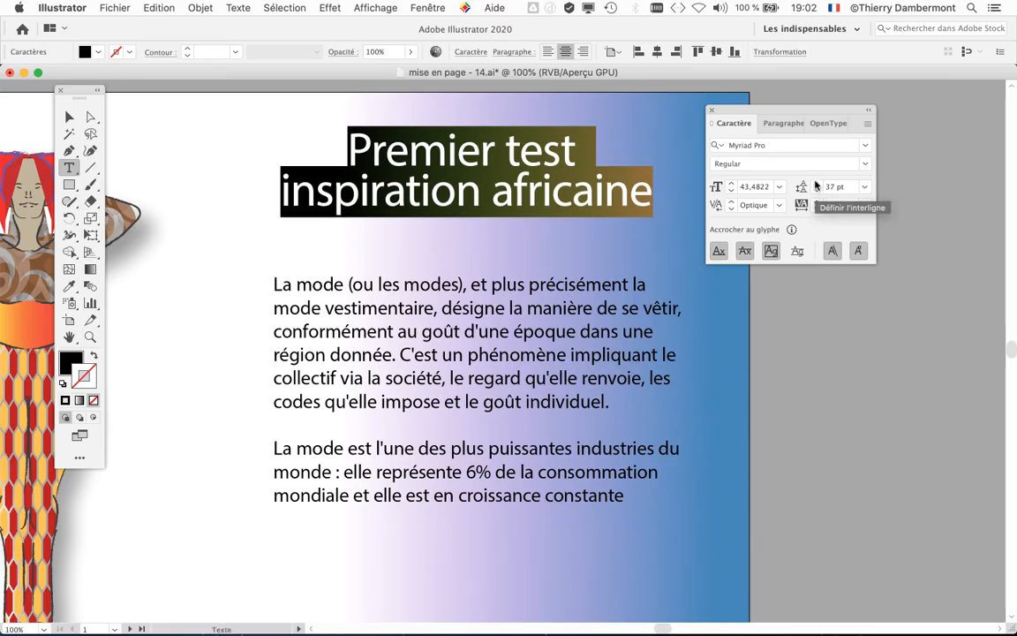
{"action": "left_click", "coordinate": [816, 191]}
{"action": "left_click", "coordinate": [816, 187]}
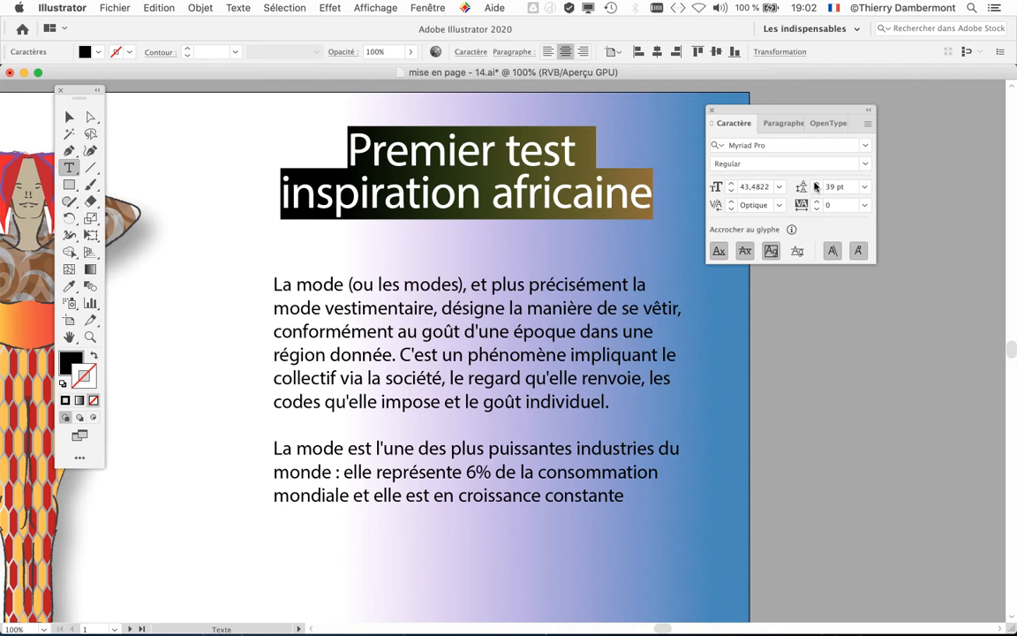
{"action": "left_click", "coordinate": [815, 184]}
{"action": "left_click", "coordinate": [815, 191]}
{"action": "left_click", "coordinate": [816, 191]}
{"action": "left_click", "coordinate": [815, 191]}
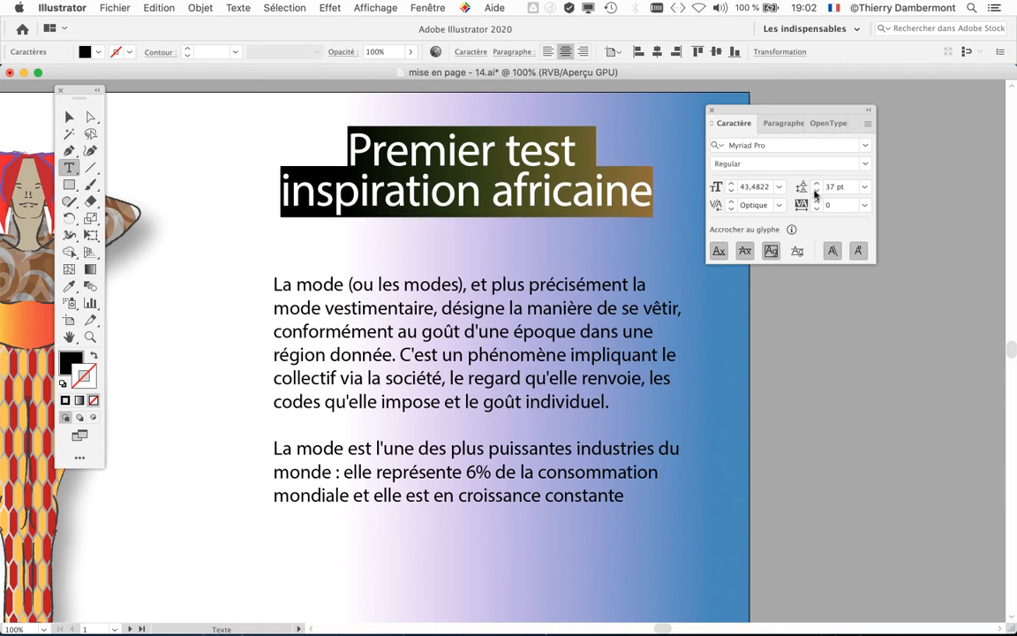
Step: Lower the title slightly on the page and shift the body text frame a little further below it
{"action": "left_click", "coordinate": [69, 118]}
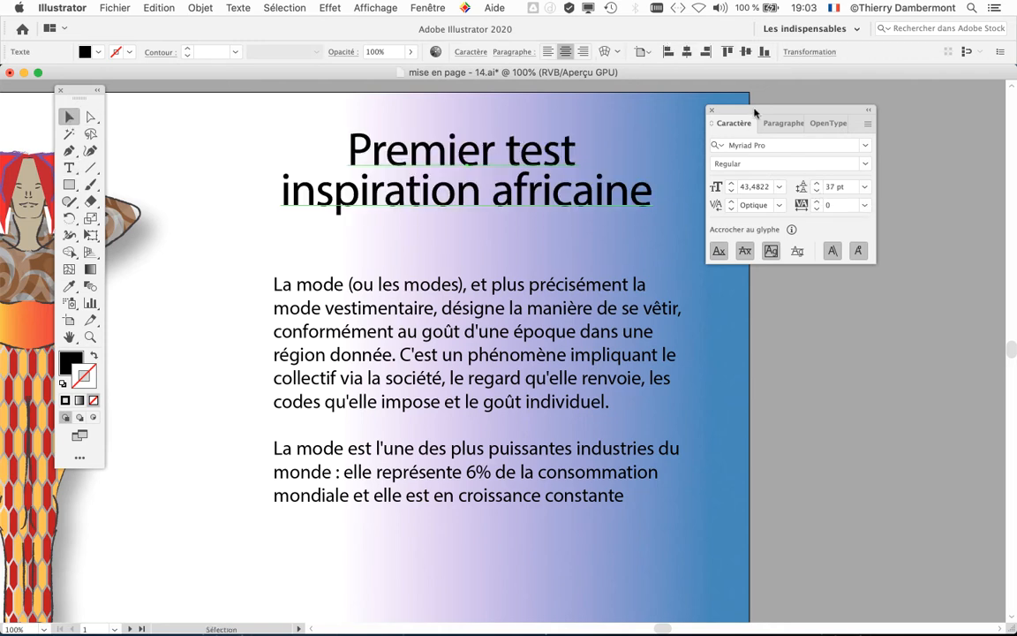
{"action": "left_click_drag", "start_coordinate": [755, 113], "coordinate": [863, 117]}
{"action": "left_click_drag", "start_coordinate": [522, 168], "coordinate": [522, 203]}
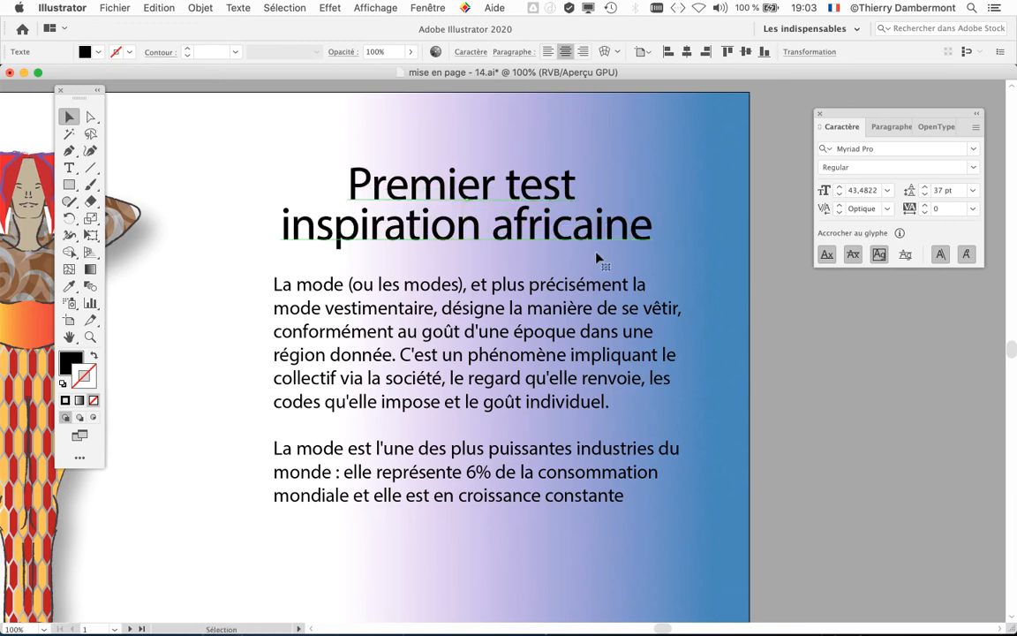
{"action": "left_click_drag", "start_coordinate": [589, 238], "coordinate": [589, 212]}
{"action": "left_click", "coordinate": [795, 368]}
{"action": "key", "text": "super+minus"}
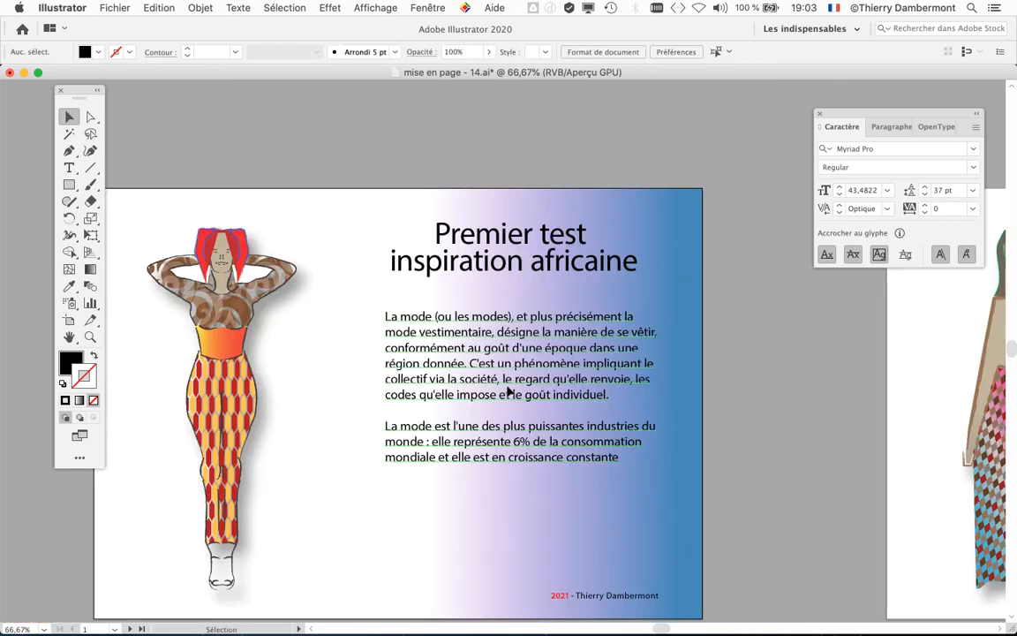
{"action": "left_click_drag", "start_coordinate": [509, 391], "coordinate": [510, 399]}
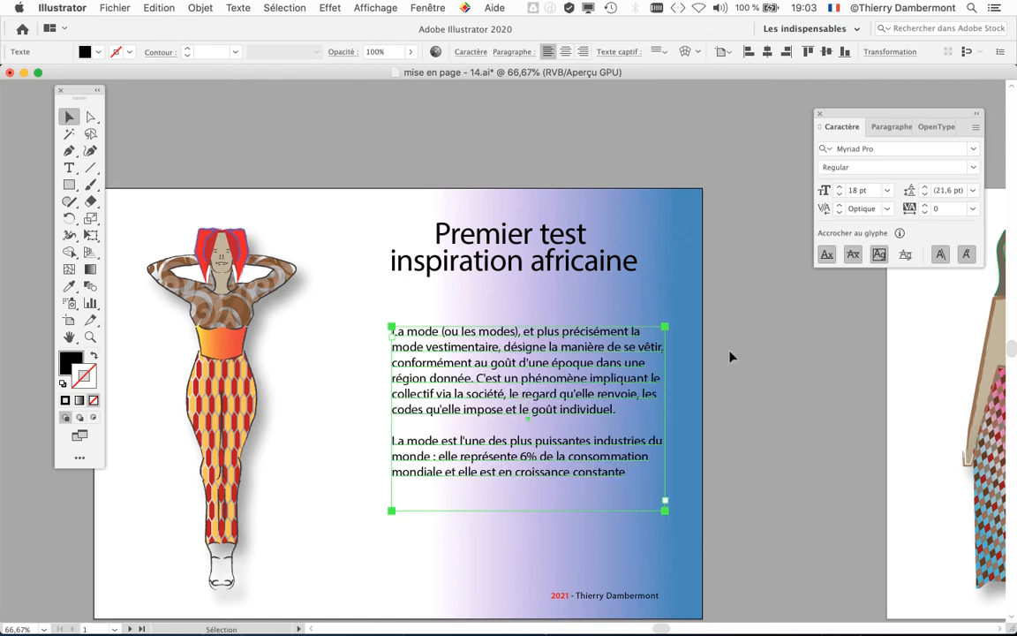
{"action": "left_click", "coordinate": [382, 290]}
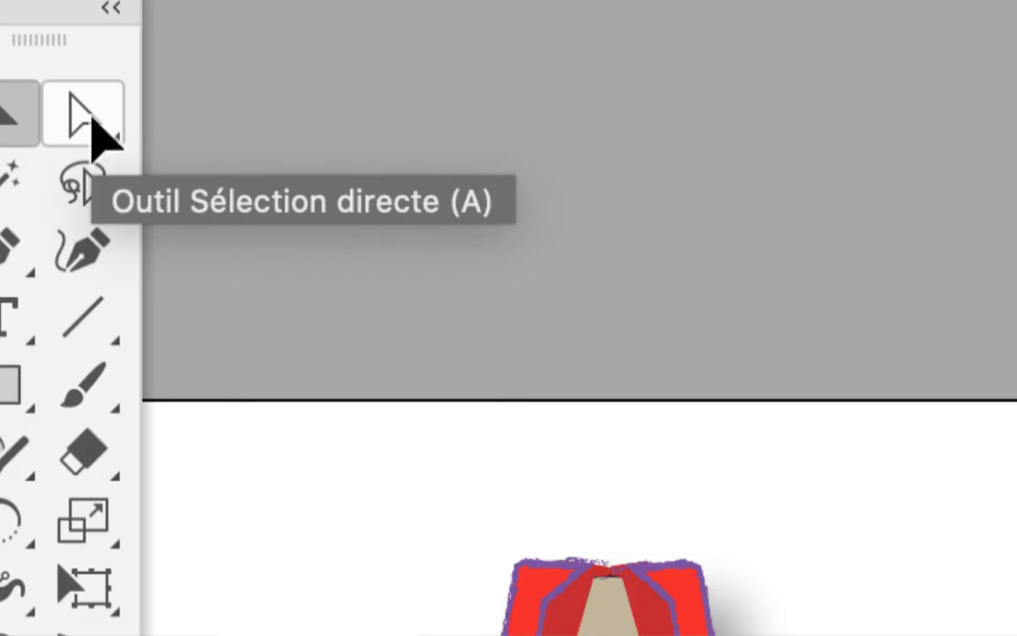
Step: Test reflowing the body text by moving the frame's right edge with Direct Selection, and extend its left edge to widen the frame to about 182 mm
{"action": "left_click", "coordinate": [95, 128]}
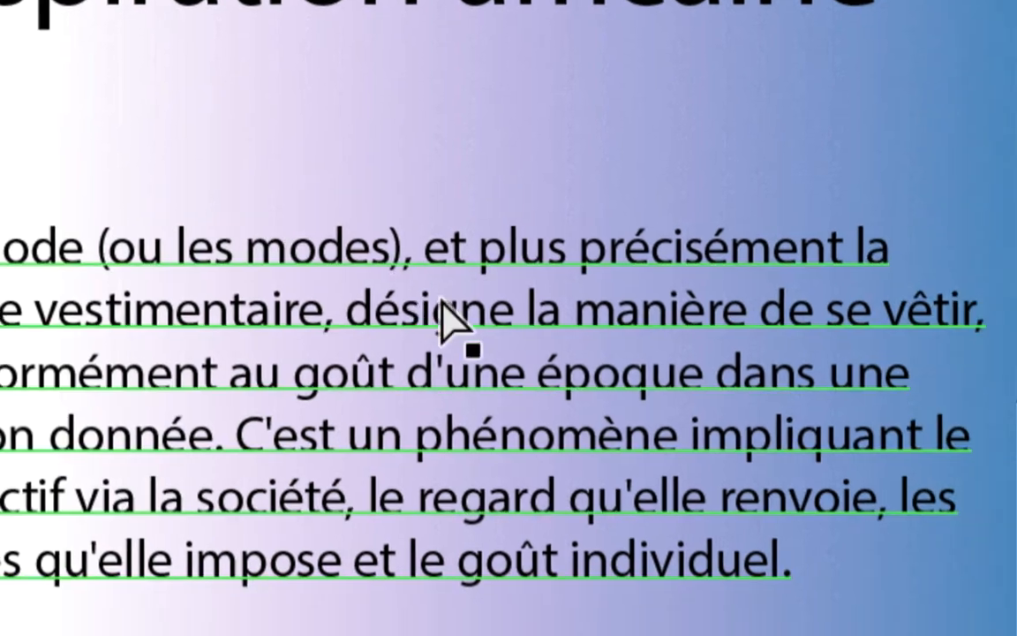
{"action": "left_click", "coordinate": [449, 303]}
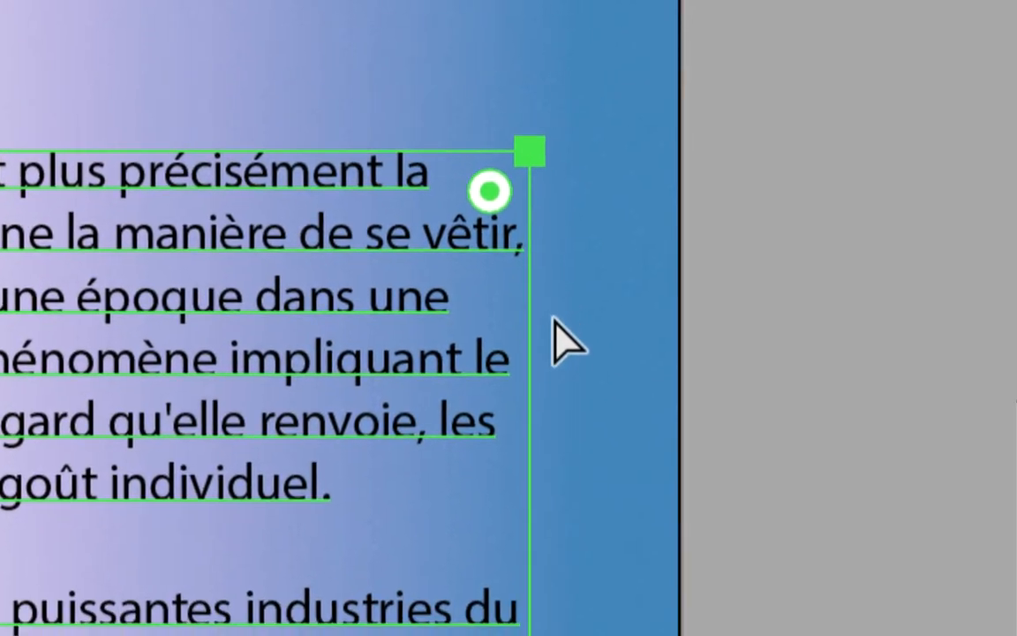
{"action": "left_click", "coordinate": [563, 327]}
{"action": "left_click", "coordinate": [487, 345]}
{"action": "left_click_drag", "start_coordinate": [487, 345], "coordinate": [471, 359]}
{"action": "left_click_drag", "start_coordinate": [545, 336], "coordinate": [470, 335]}
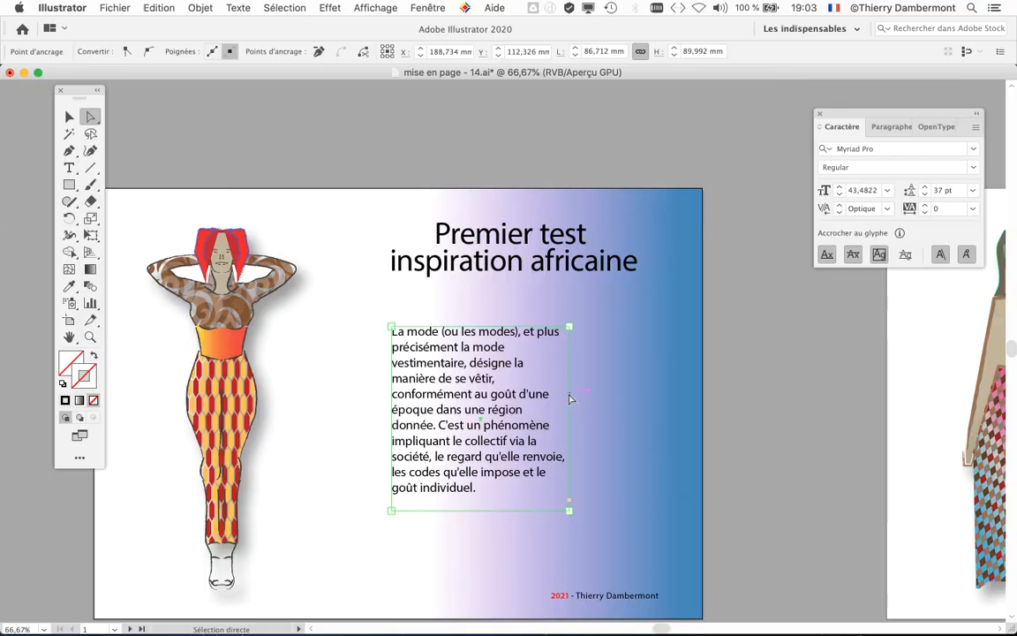
{"action": "left_click_drag", "start_coordinate": [569, 400], "coordinate": [666, 429]}
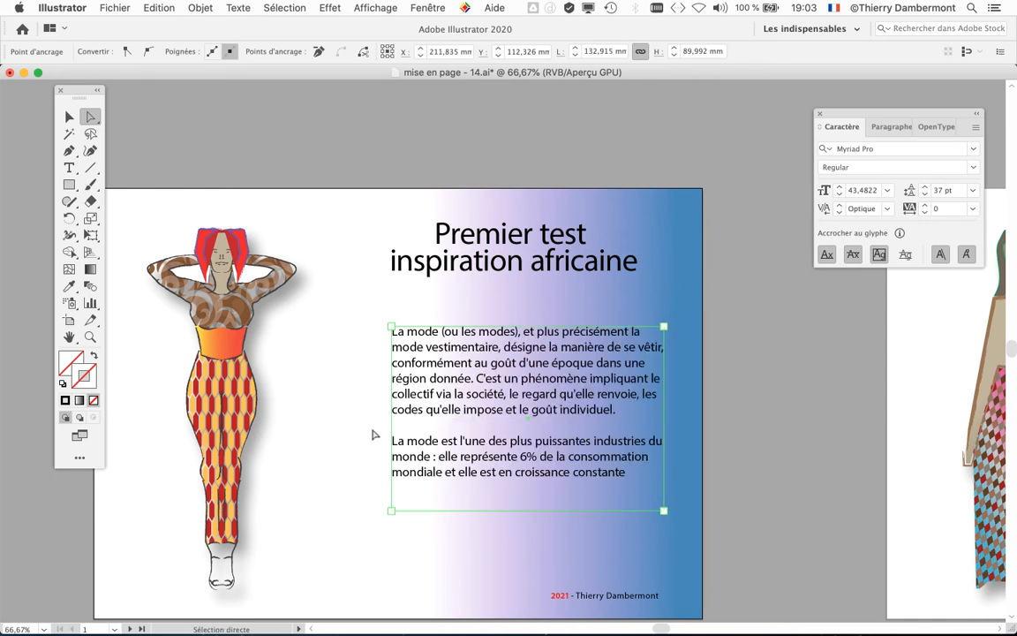
{"action": "left_click_drag", "start_coordinate": [392, 435], "coordinate": [289, 437]}
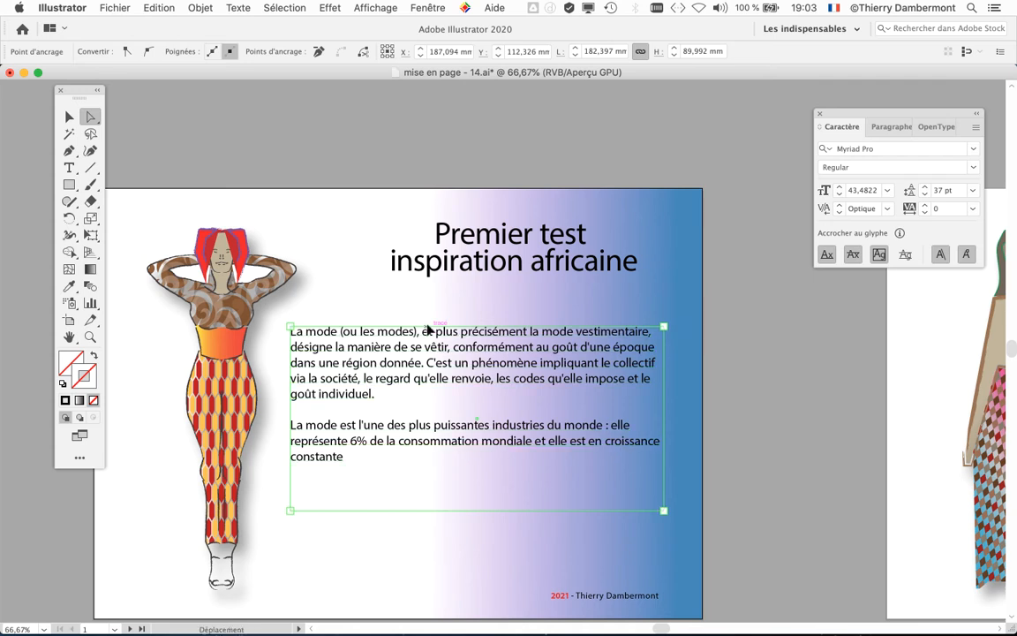
Step: Try to slant the body text frame by shifting its top edge sideways, and undo each attempt
{"action": "left_click_drag", "start_coordinate": [429, 328], "coordinate": [442, 320]}
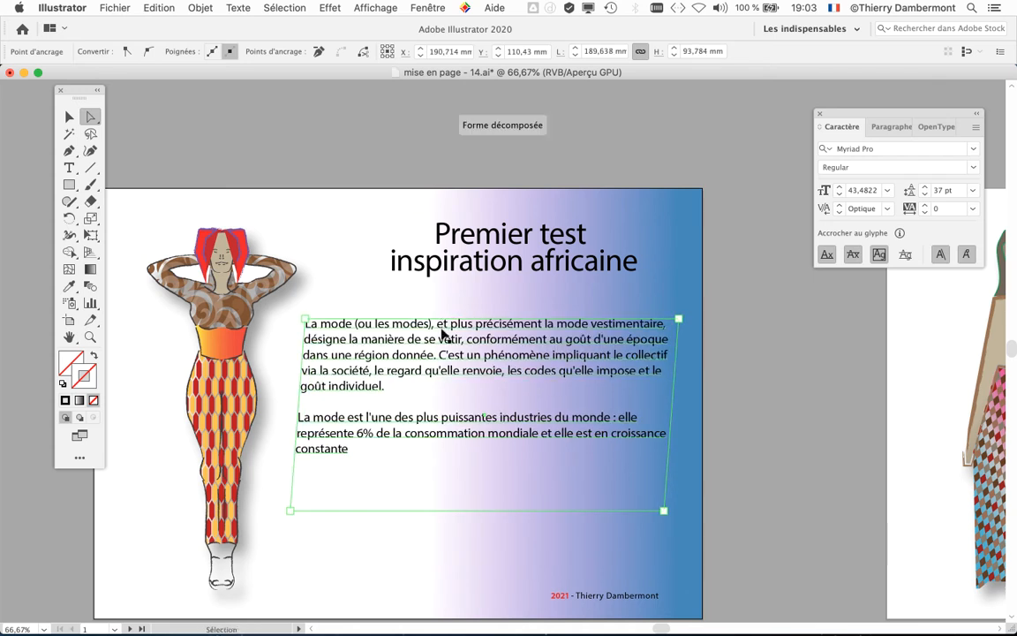
{"action": "key", "text": "super+z"}
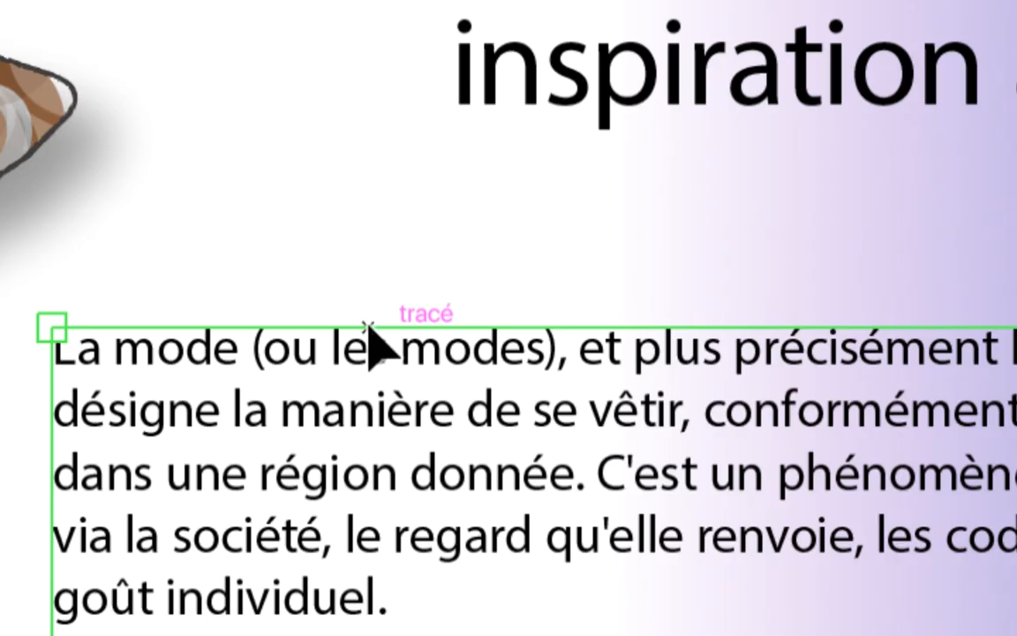
{"action": "left_click_drag", "start_coordinate": [369, 329], "coordinate": [552, 290]}
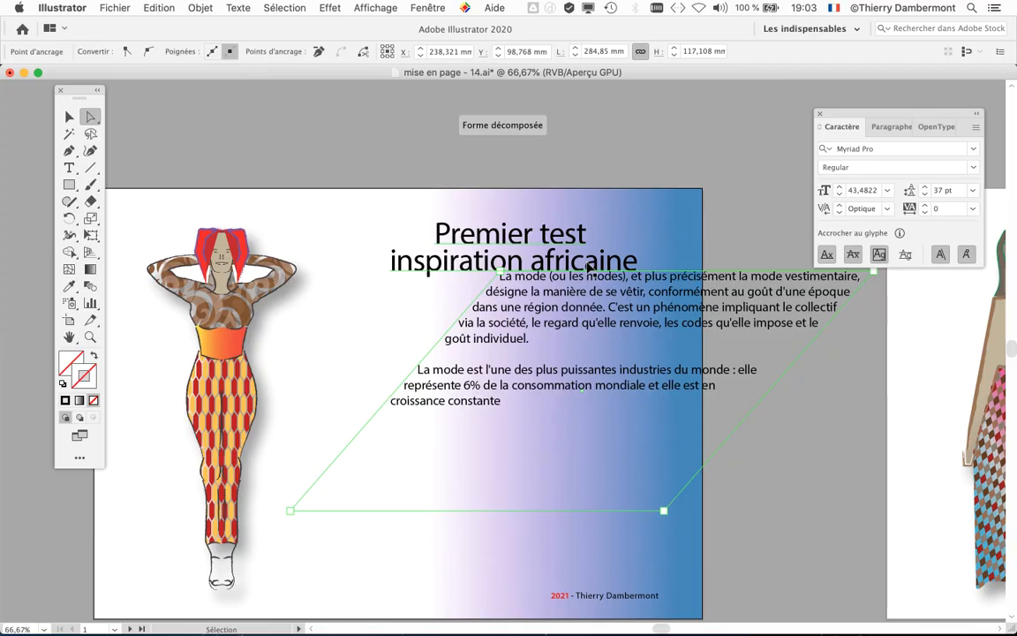
{"action": "key", "text": "super+z"}
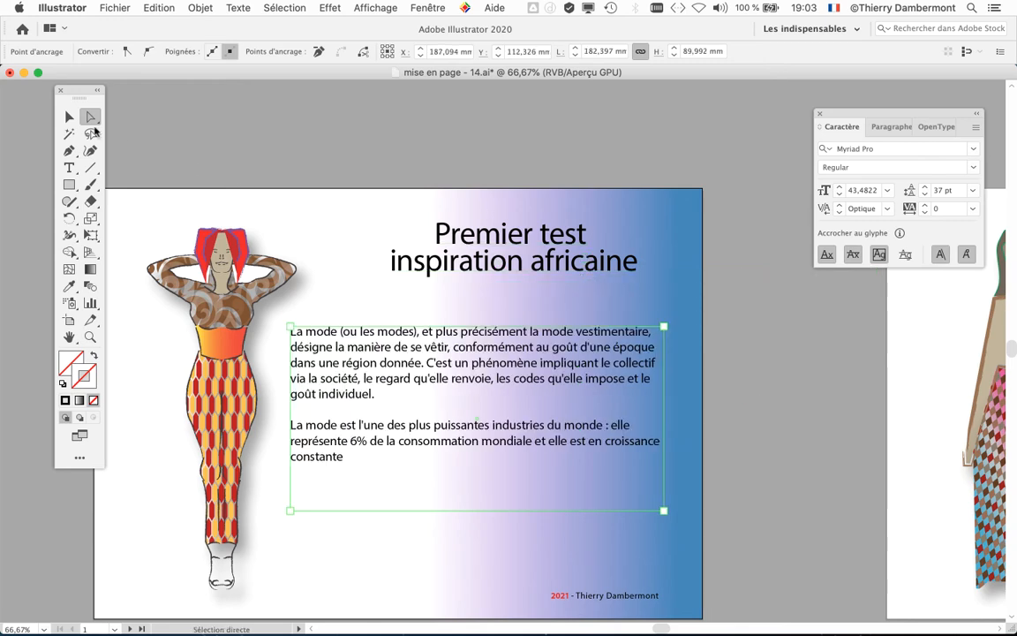
Step: Move the whole body text frame up, closer beneath the title
{"action": "left_click_drag", "start_coordinate": [383, 329], "coordinate": [394, 308]}
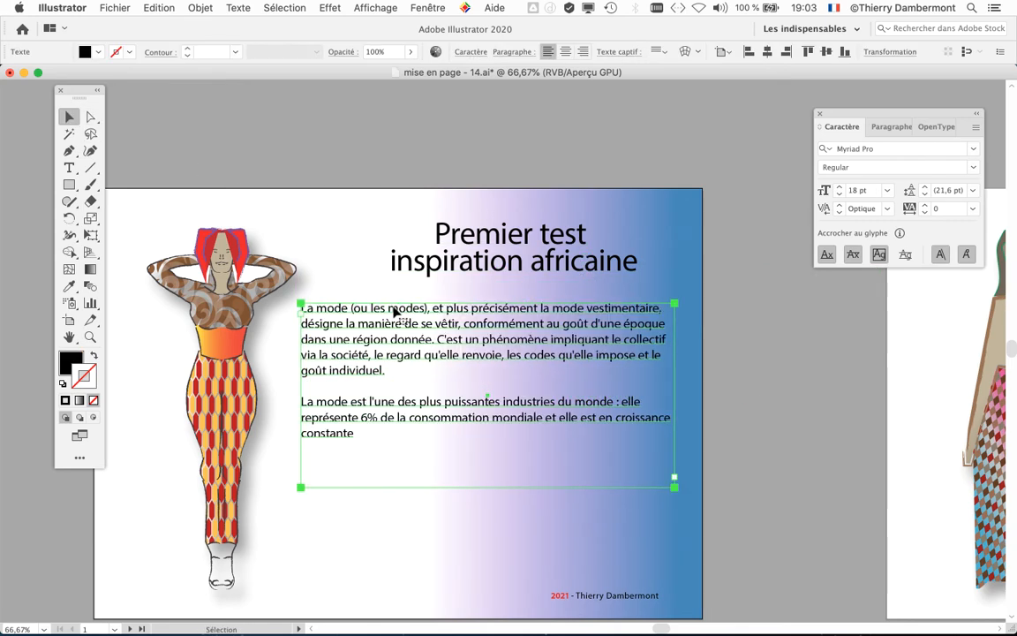
{"action": "left_click", "coordinate": [747, 360]}
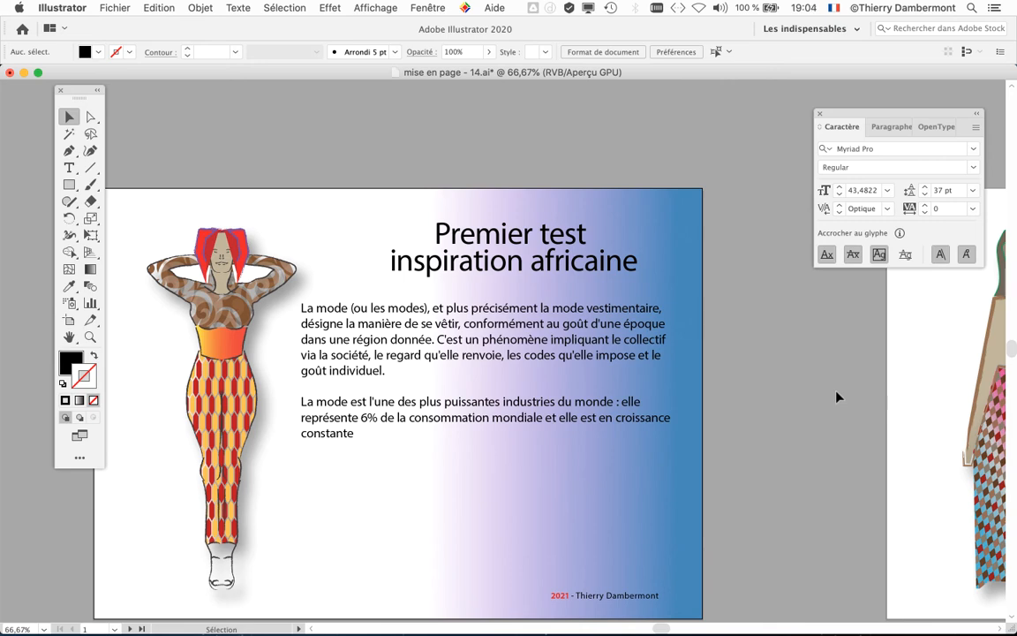
{"action": "left_click", "coordinate": [89, 117]}
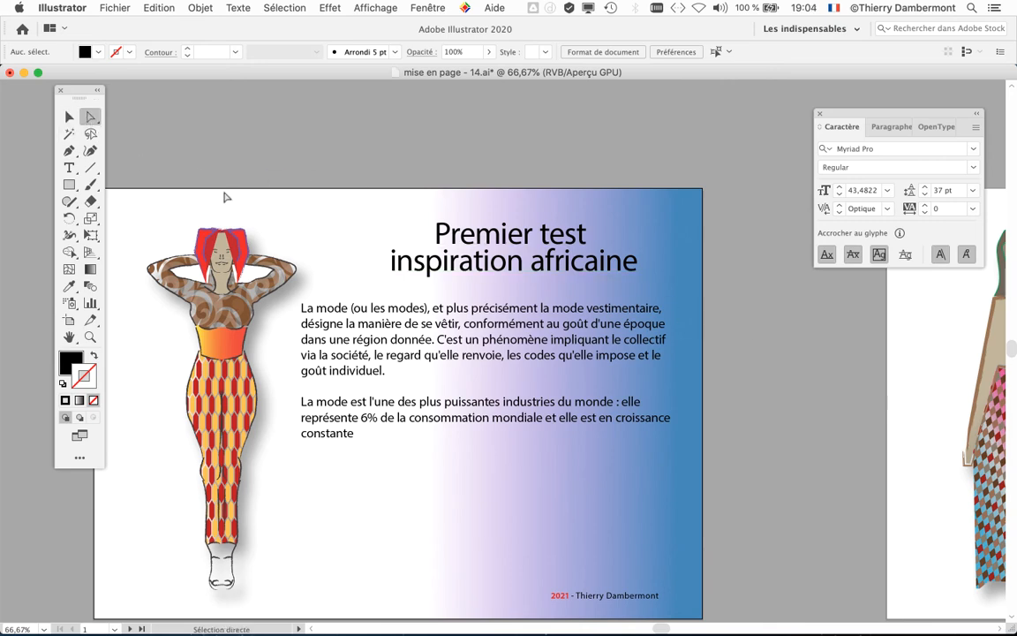
{"action": "left_click", "coordinate": [671, 358]}
{"action": "left_click_drag", "start_coordinate": [676, 359], "coordinate": [608, 371]}
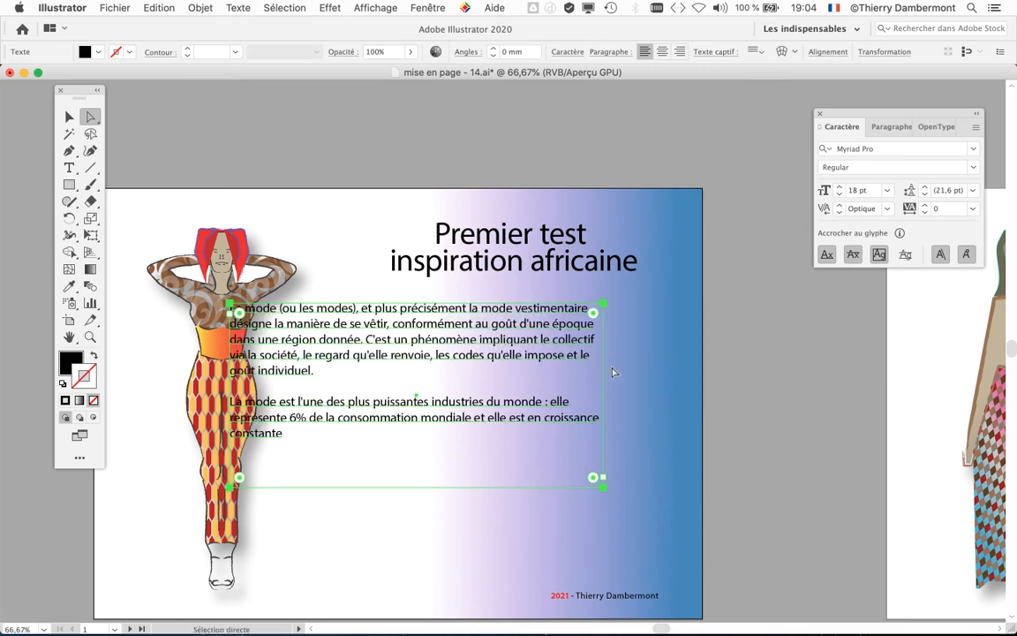
{"action": "key", "text": "super+z"}
{"action": "left_click", "coordinate": [763, 379]}
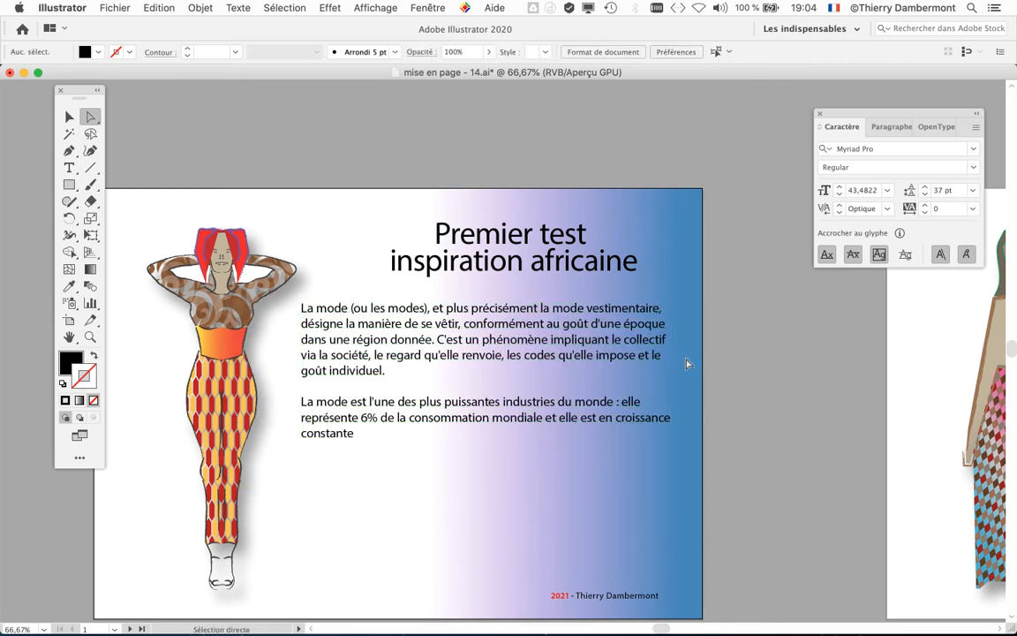
Step: Narrow the body text frame to about 138 mm by its right edge and reposition it directly beneath the title
{"action": "left_click", "coordinate": [675, 359]}
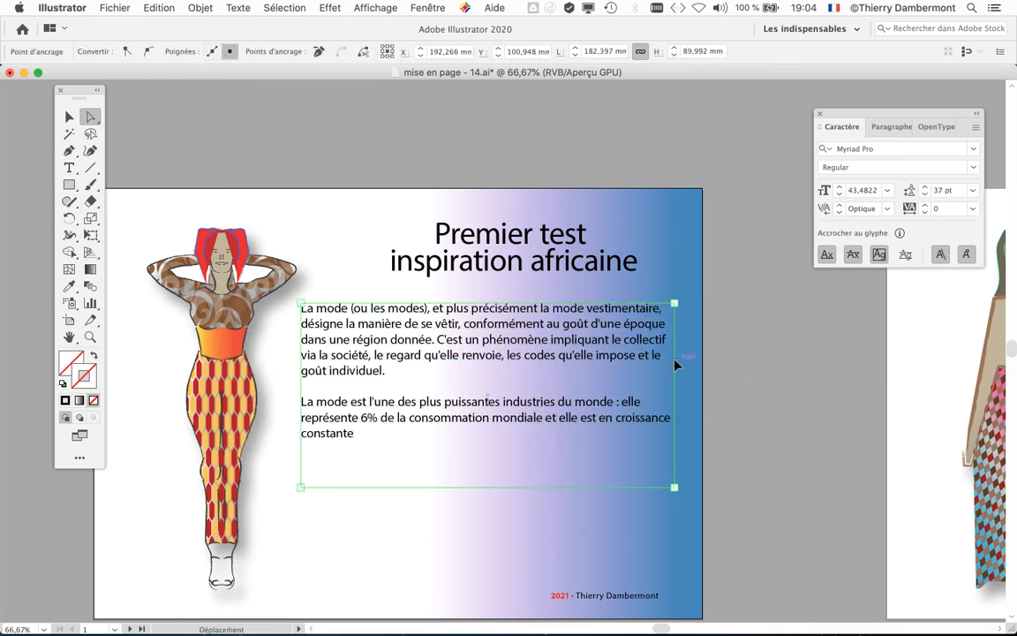
{"action": "left_click_drag", "start_coordinate": [675, 364], "coordinate": [583, 371]}
{"action": "left_click", "coordinate": [69, 117]}
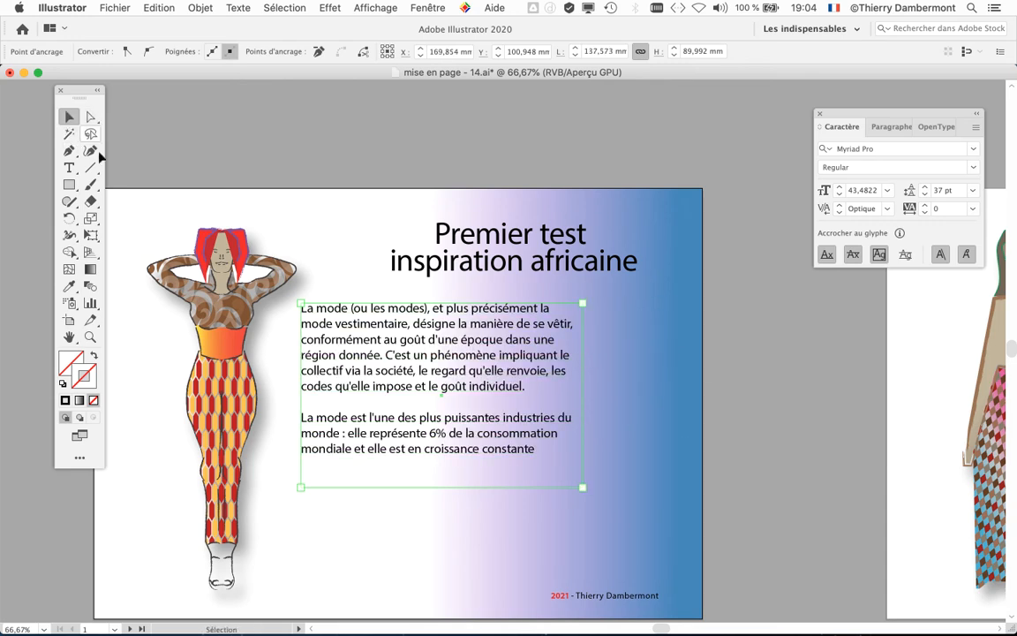
{"action": "left_click_drag", "start_coordinate": [363, 334], "coordinate": [429, 341]}
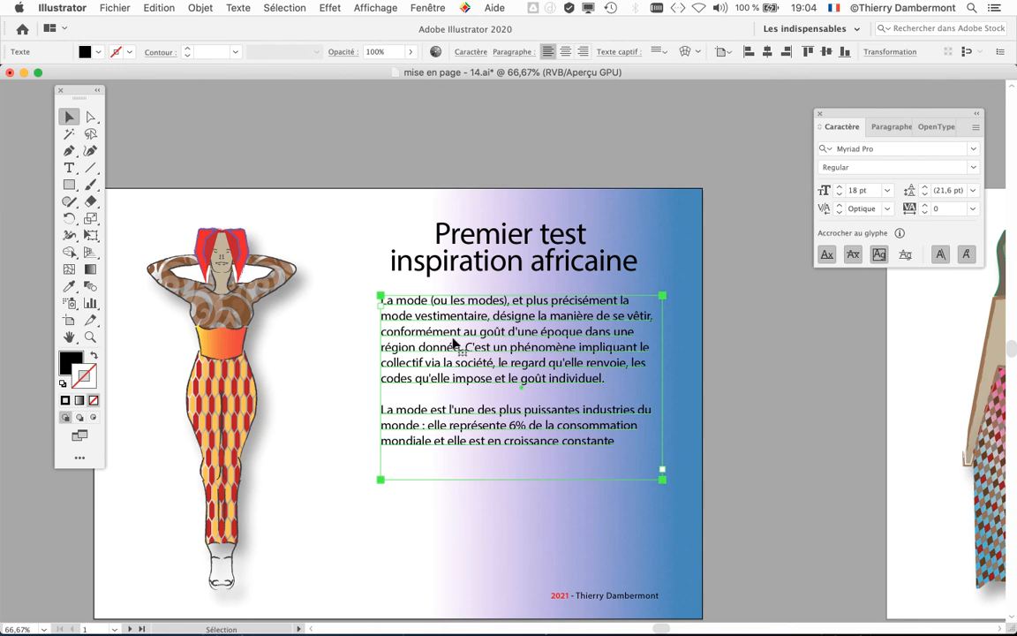
{"action": "left_click", "coordinate": [752, 385]}
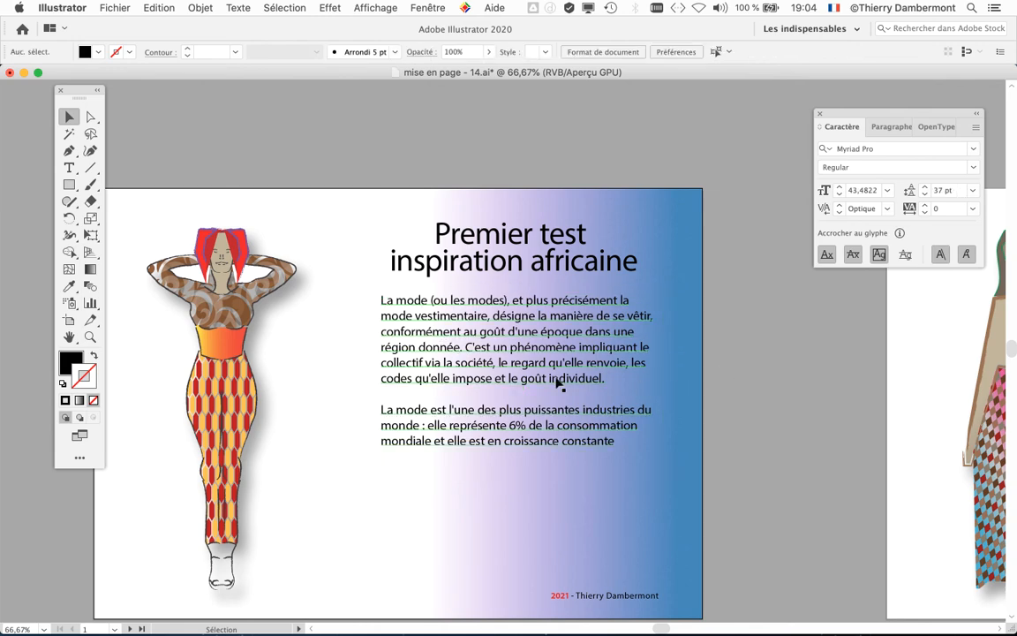
{"action": "mouse_move", "coordinate": [561, 382]}
{"action": "left_mouse_down"}
{"action": "mouse_move", "coordinate": [565, 393]}
{"action": "mouse_move", "coordinate": [572, 386]}
{"action": "left_mouse_up"}
{"action": "left_click", "coordinate": [777, 422]}
{"action": "left_click", "coordinate": [747, 411]}
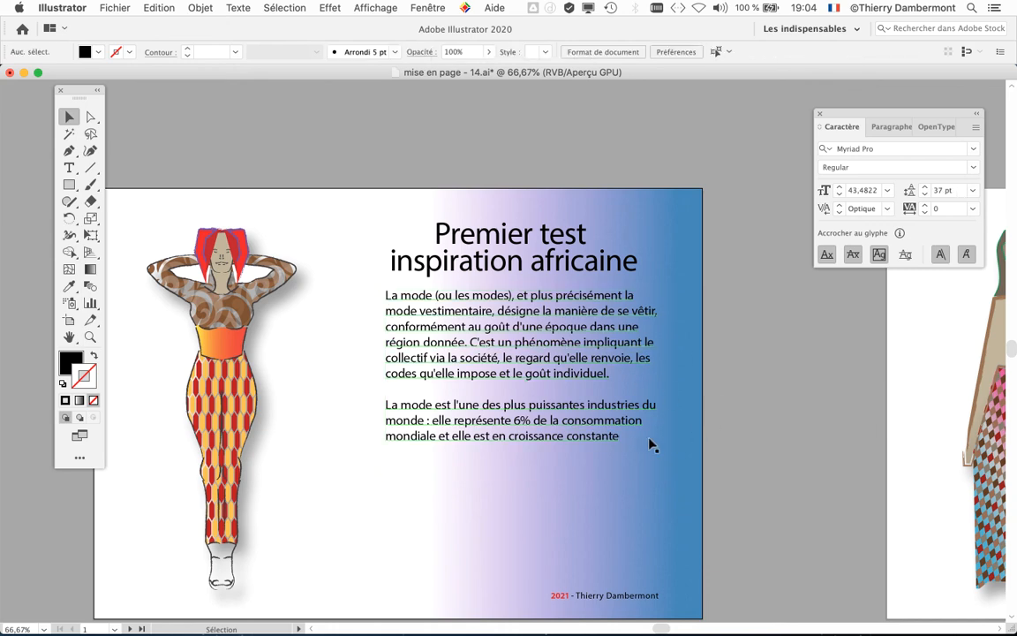
Step: Examine the title and body text up close, selecting each in turn to compare their character settings and spacing
{"action": "scroll", "coordinate": [371, 274], "scroll_direction": "right", "scroll_amount": 5}
{"action": "scroll", "coordinate": [371, 274], "scroll_direction": "down", "scroll_amount": 2}
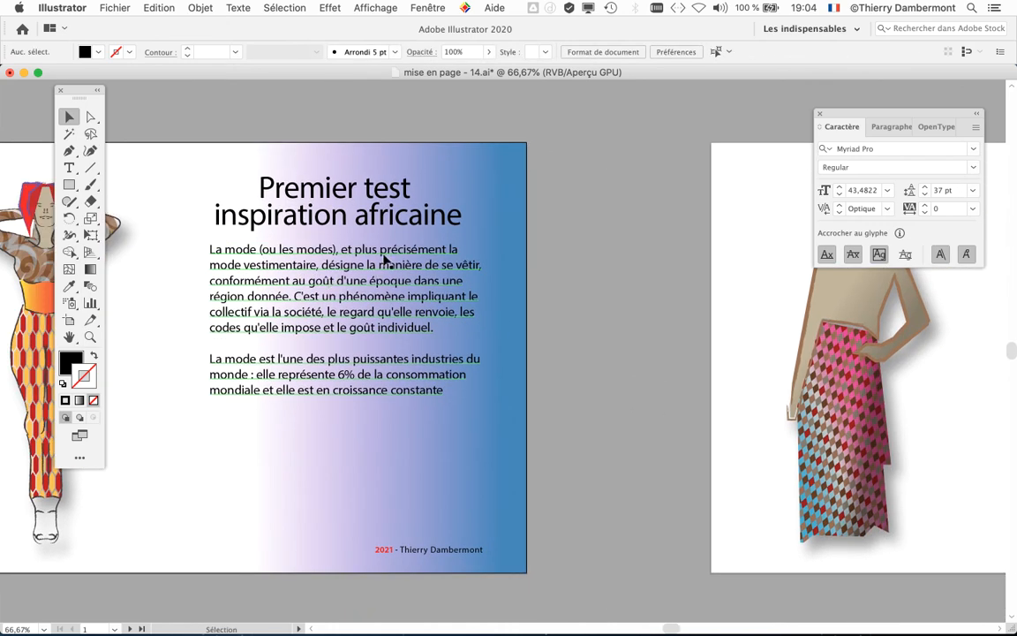
{"action": "scroll", "coordinate": [383, 258], "scroll_direction": "up", "scroll_amount": 1}
{"action": "left_click_drag", "start_coordinate": [368, 272], "coordinate": [389, 305]}
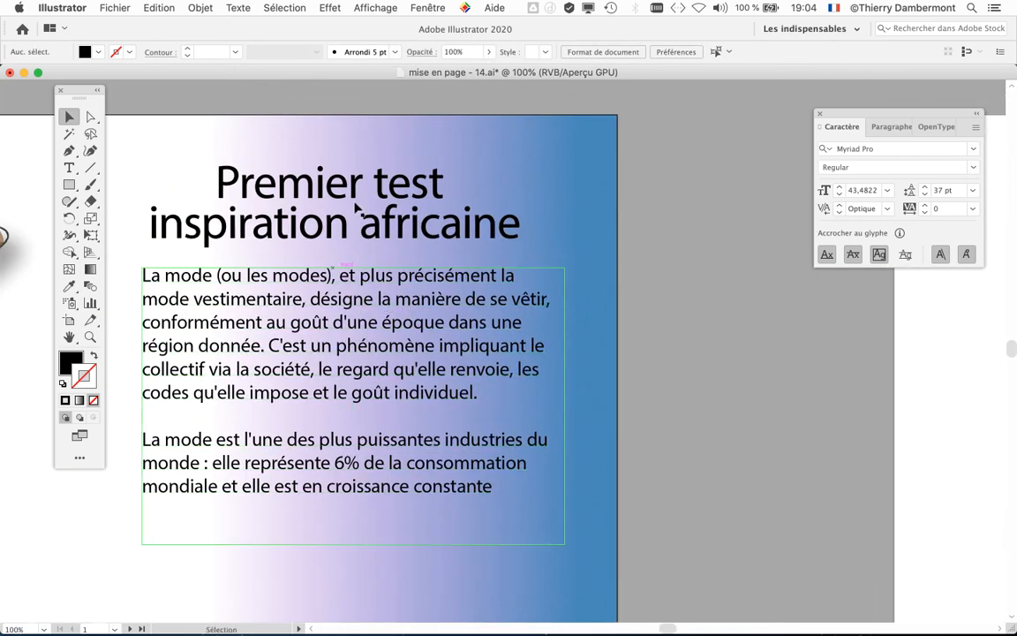
{"action": "left_click_drag", "start_coordinate": [460, 347], "coordinate": [538, 362]}
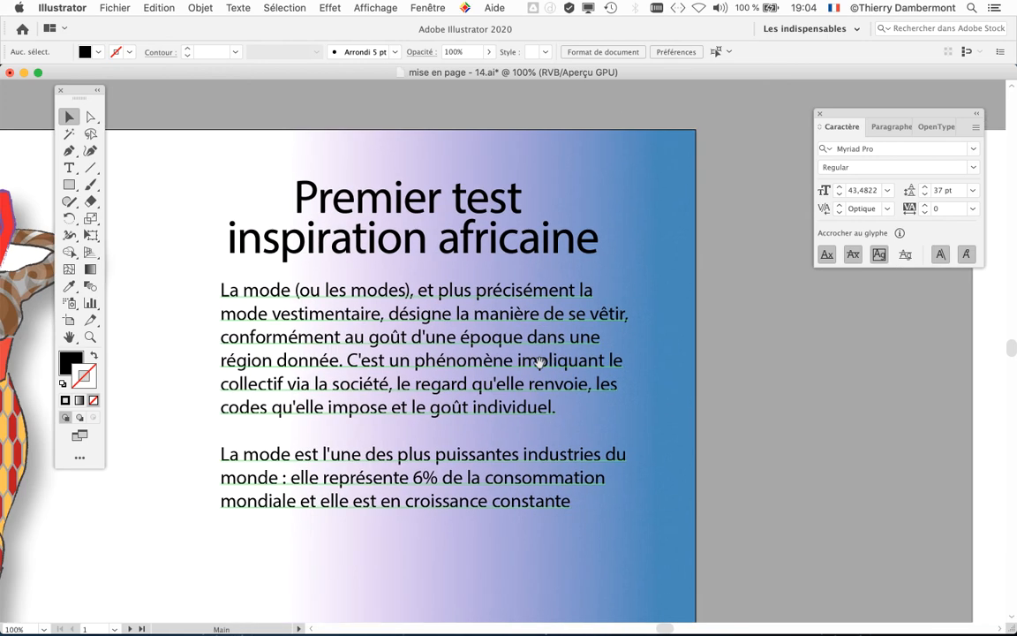
{"action": "left_click", "coordinate": [405, 237]}
{"action": "left_click", "coordinate": [403, 290]}
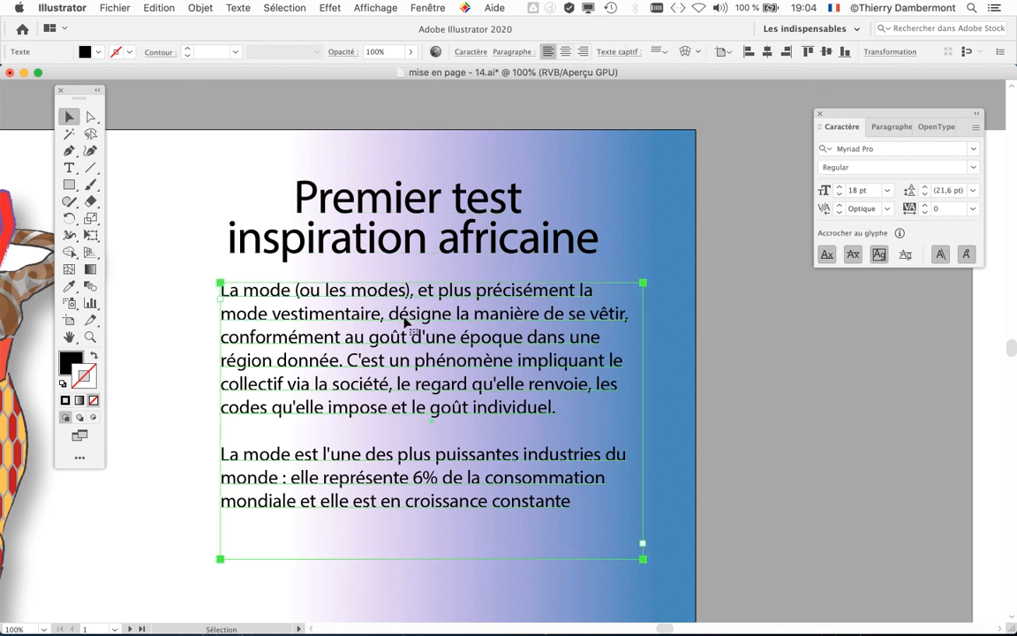
{"action": "left_click", "coordinate": [365, 228]}
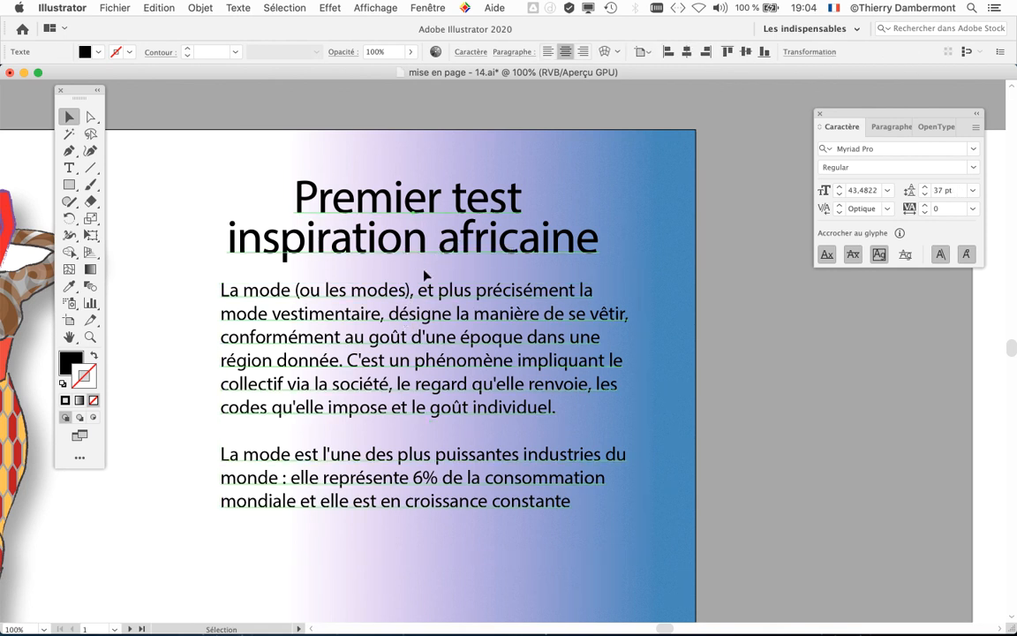
{"action": "left_click", "coordinate": [729, 402]}
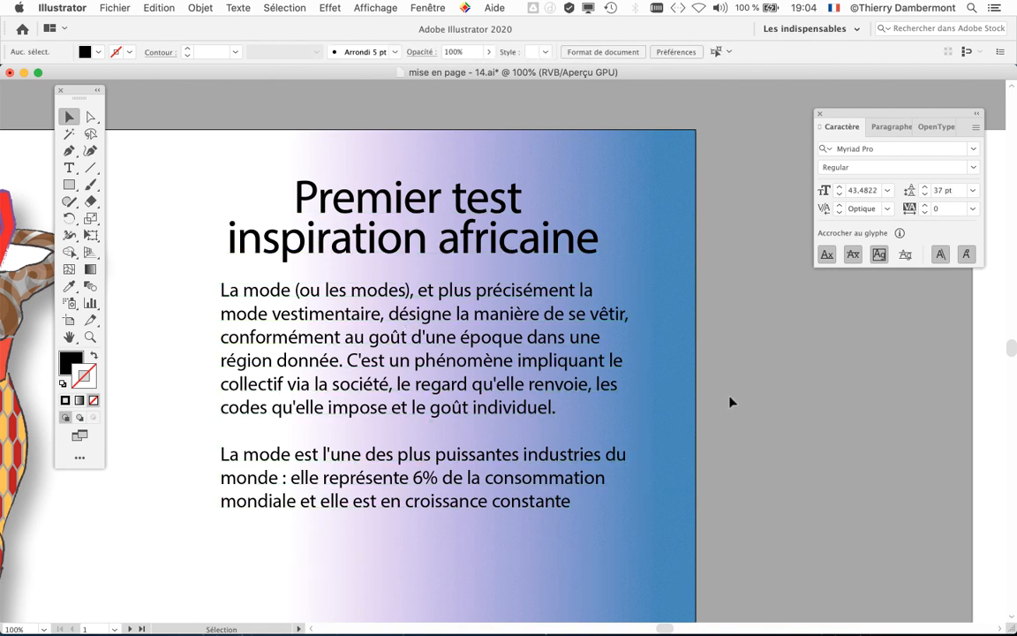